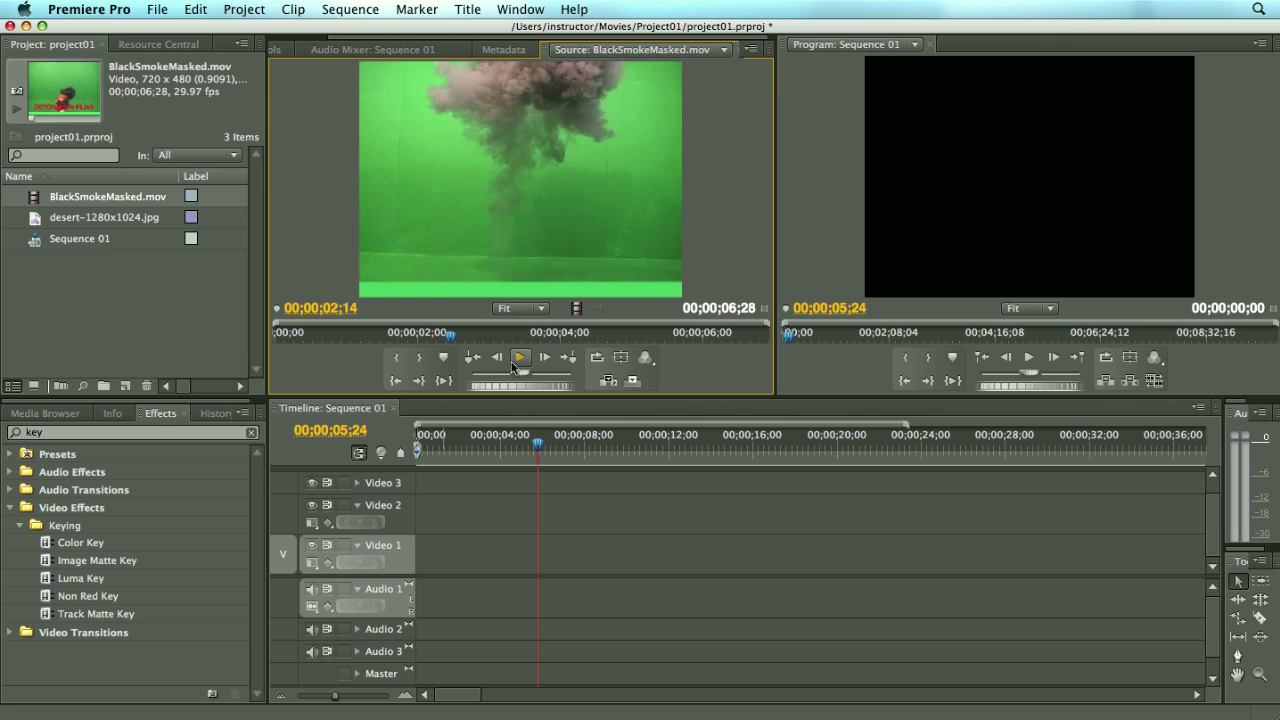
# Play the green-screen smoke clip in the source viewer, then preview the desert-1280x1024.jpg still there
pyautogui.click(518, 358)
pyautogui.click(515, 362)
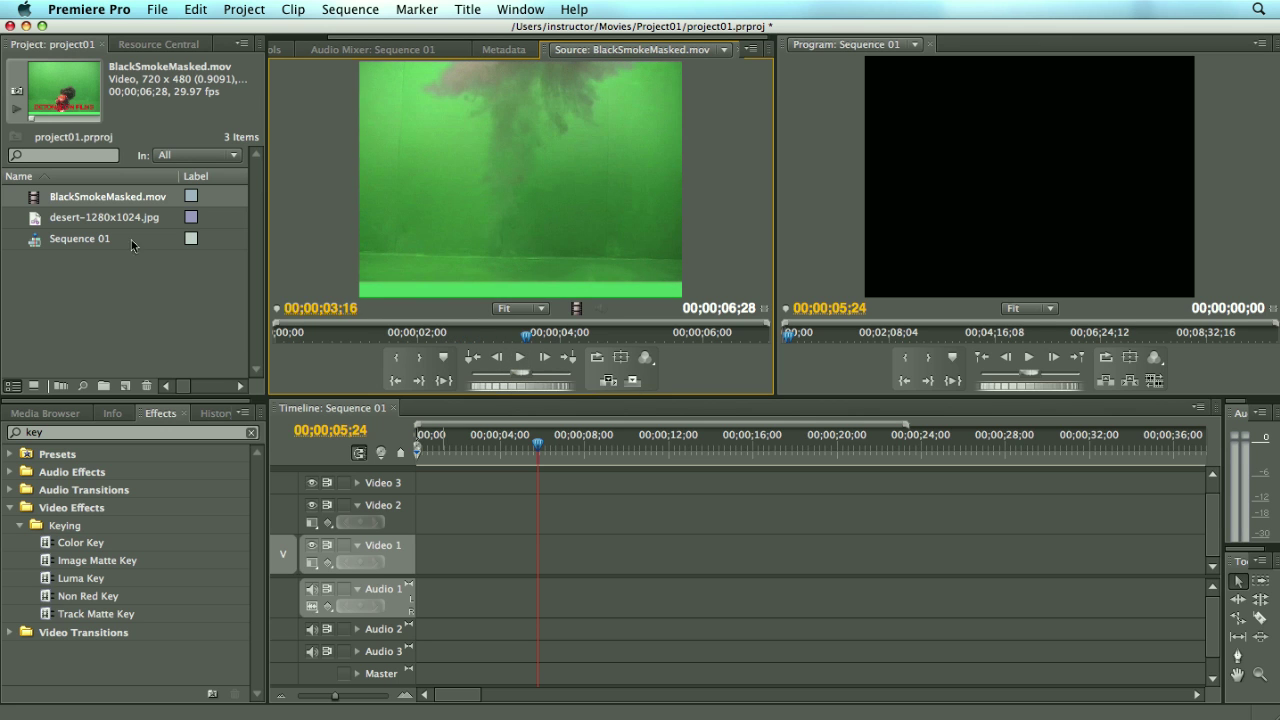
pyautogui.doubleClick(39, 224)
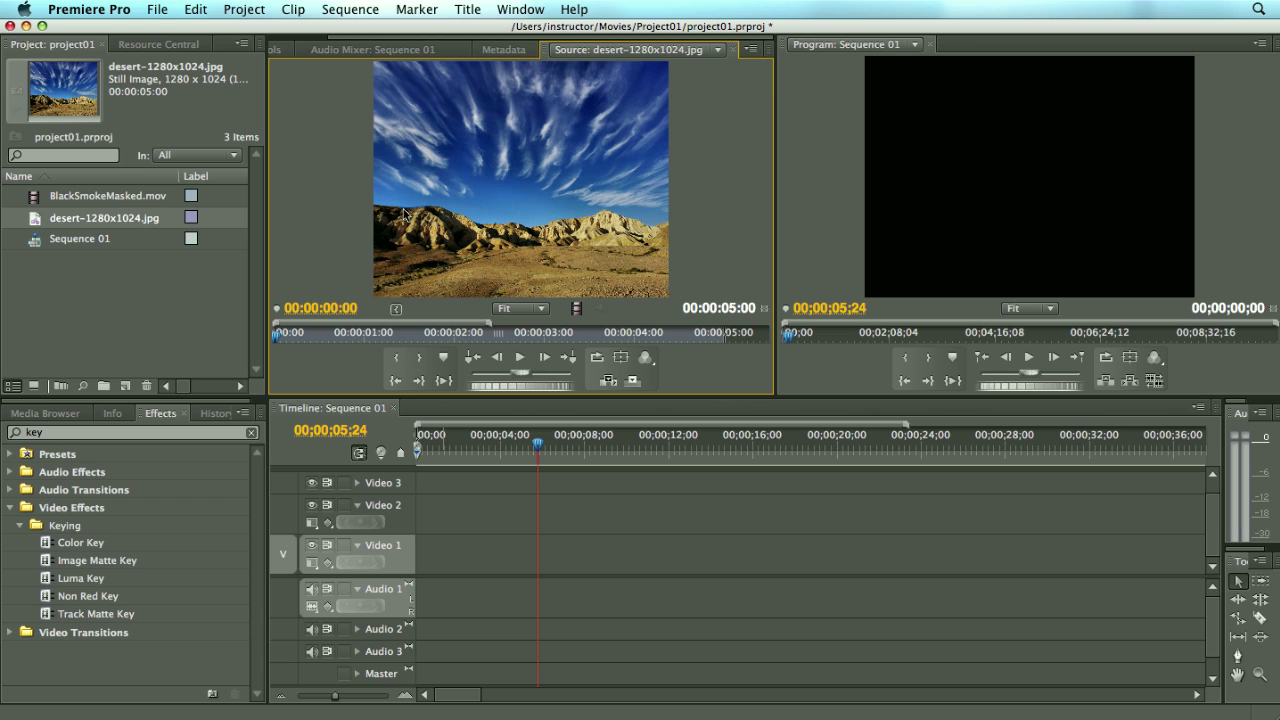
# Place desert-1280x1024.jpg on Video 1 and BlackSmokeMasked.mov above it on Video 2, extending the still to match the smoke clip's length
pyautogui.moveTo(30, 222); pyautogui.dragTo(430, 548)
pyautogui.moveTo(36, 207); pyautogui.dragTo(430, 512)
pyautogui.moveTo(514, 545); pyautogui.dragTo(557, 545)
pyautogui.moveTo(524, 457); pyautogui.dragTo(490, 455)
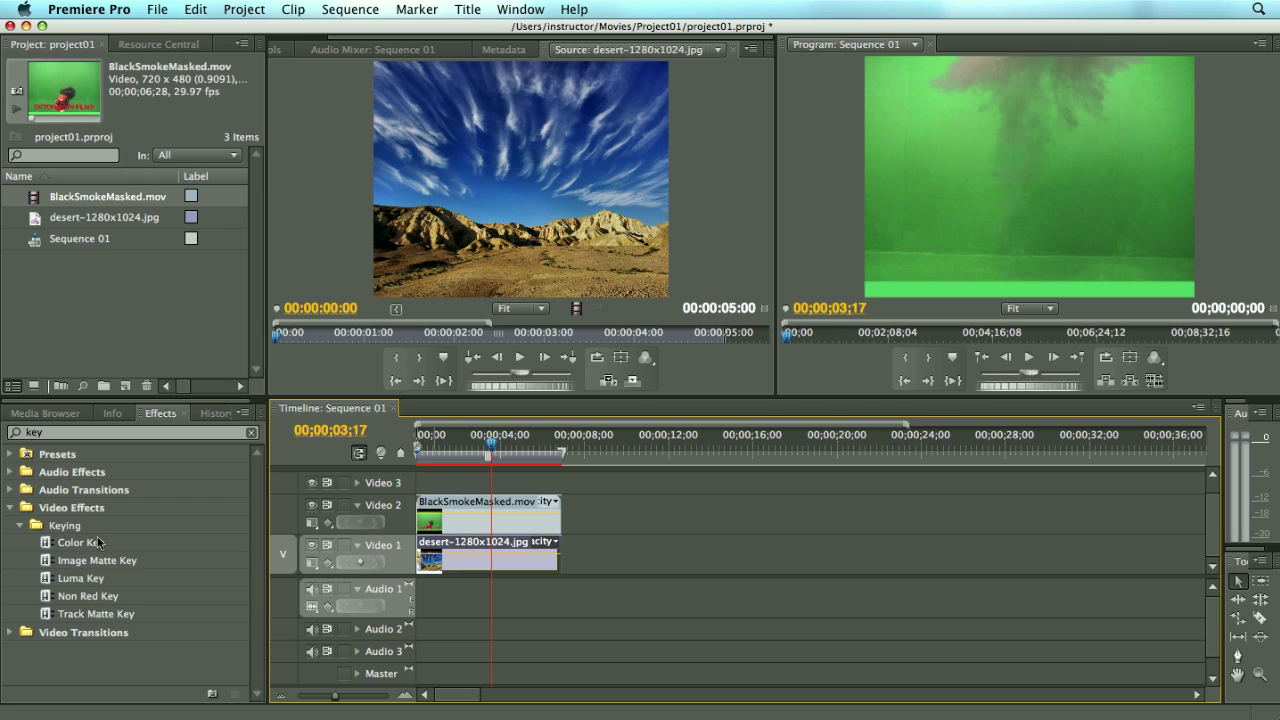
# Replace the smoke clip in the sequence with an After Effects composition and save the new After Effects project as Project1AE1.aep
pyautogui.moveTo(115, 600); pyautogui.dragTo(460, 523)
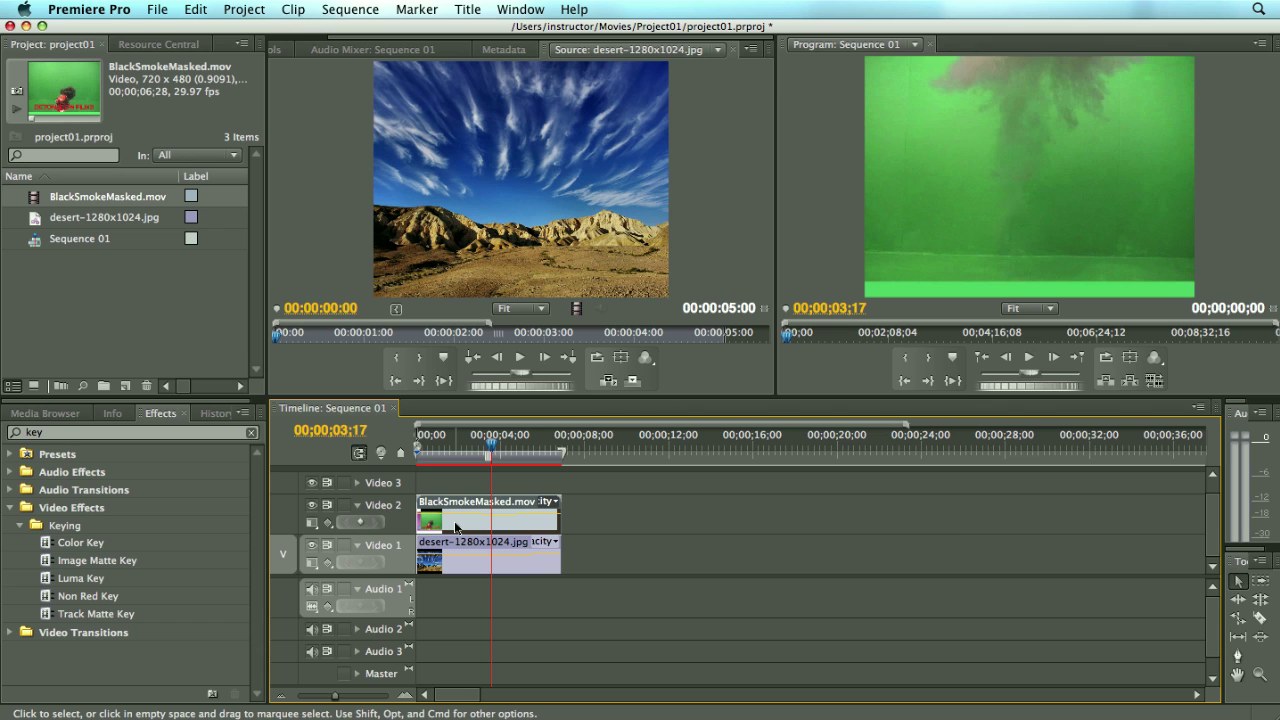
pyautogui.rightClick(455, 527)
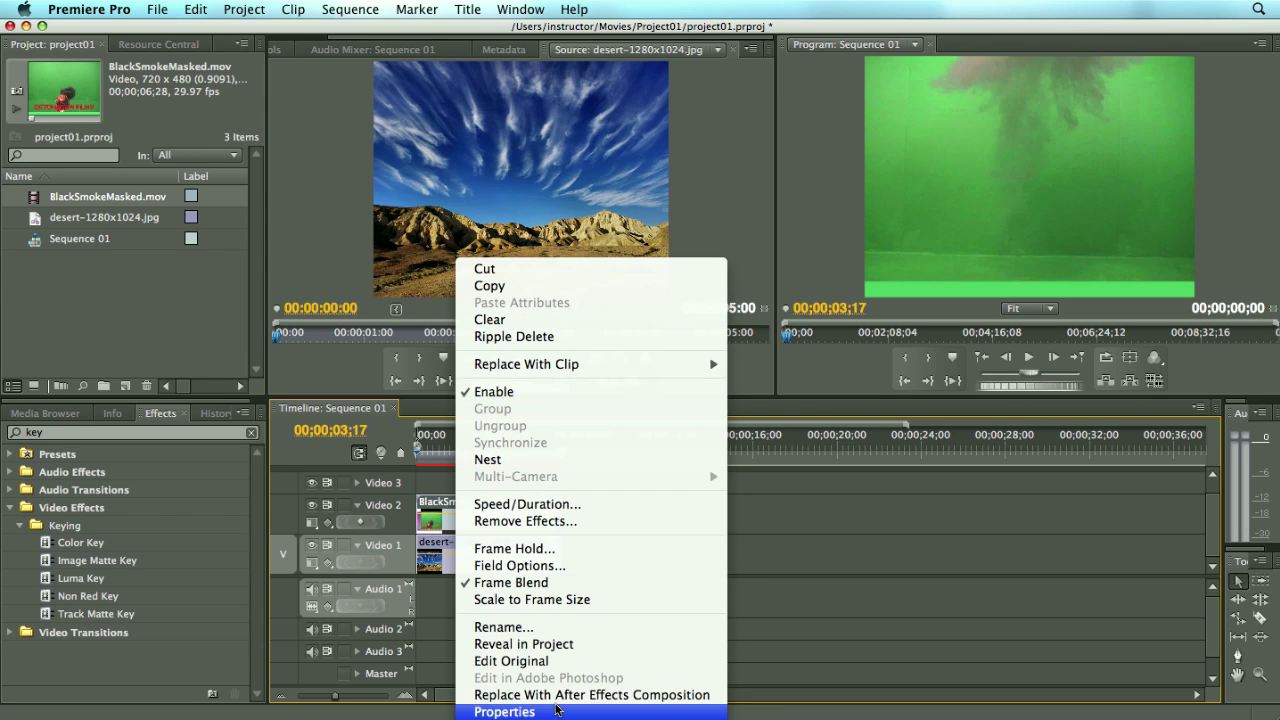
pyautogui.click(558, 694)
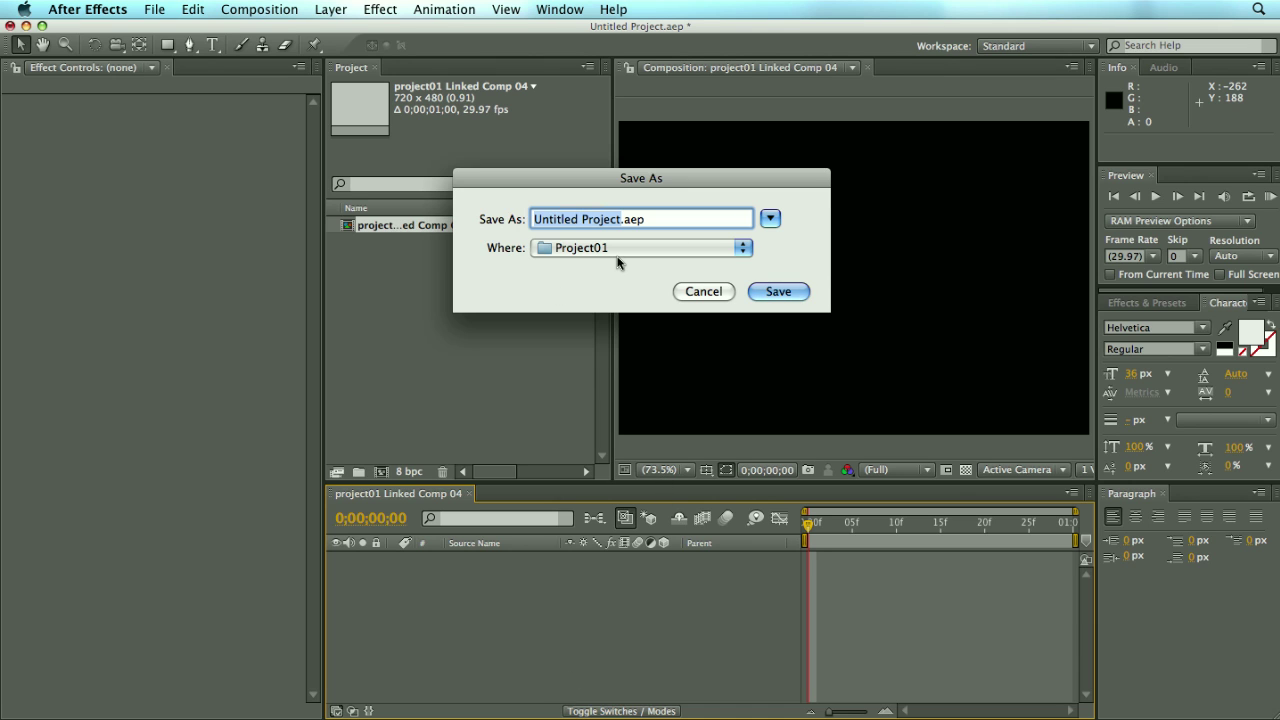
pyautogui.write('Proje')
pyautogui.write('ct1')
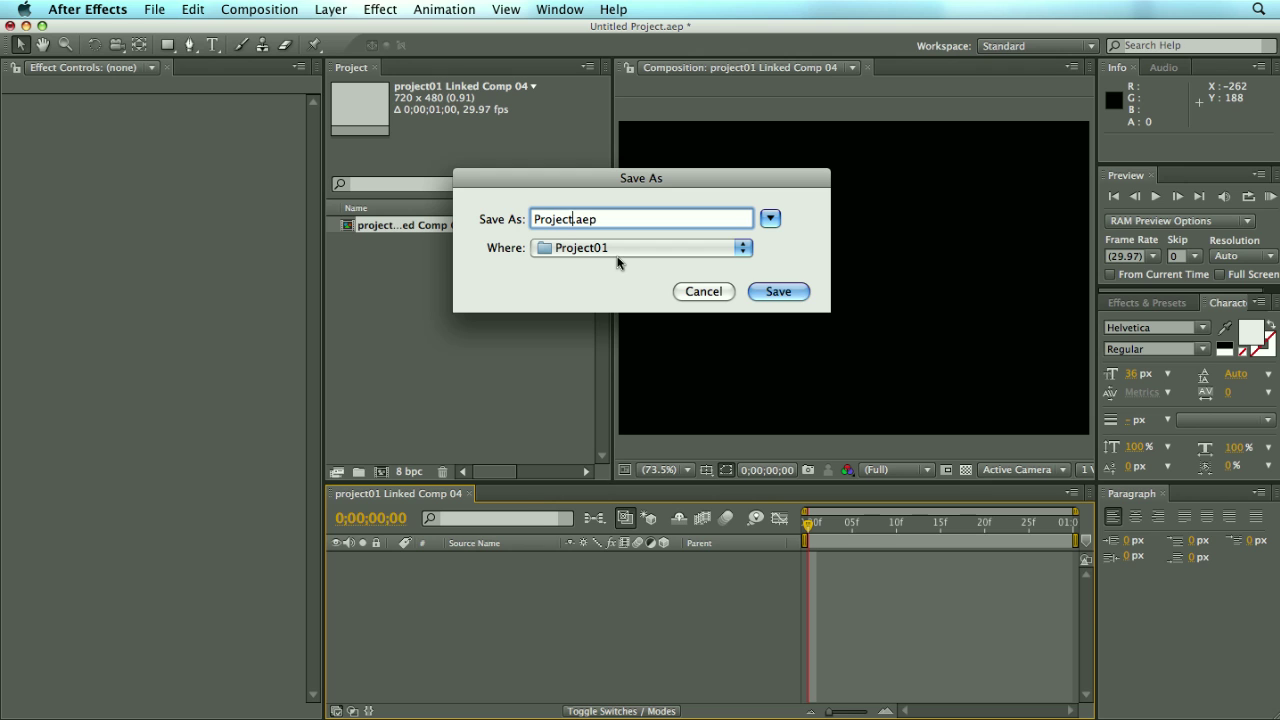
pyautogui.write('AE1')
pyautogui.press('Return')
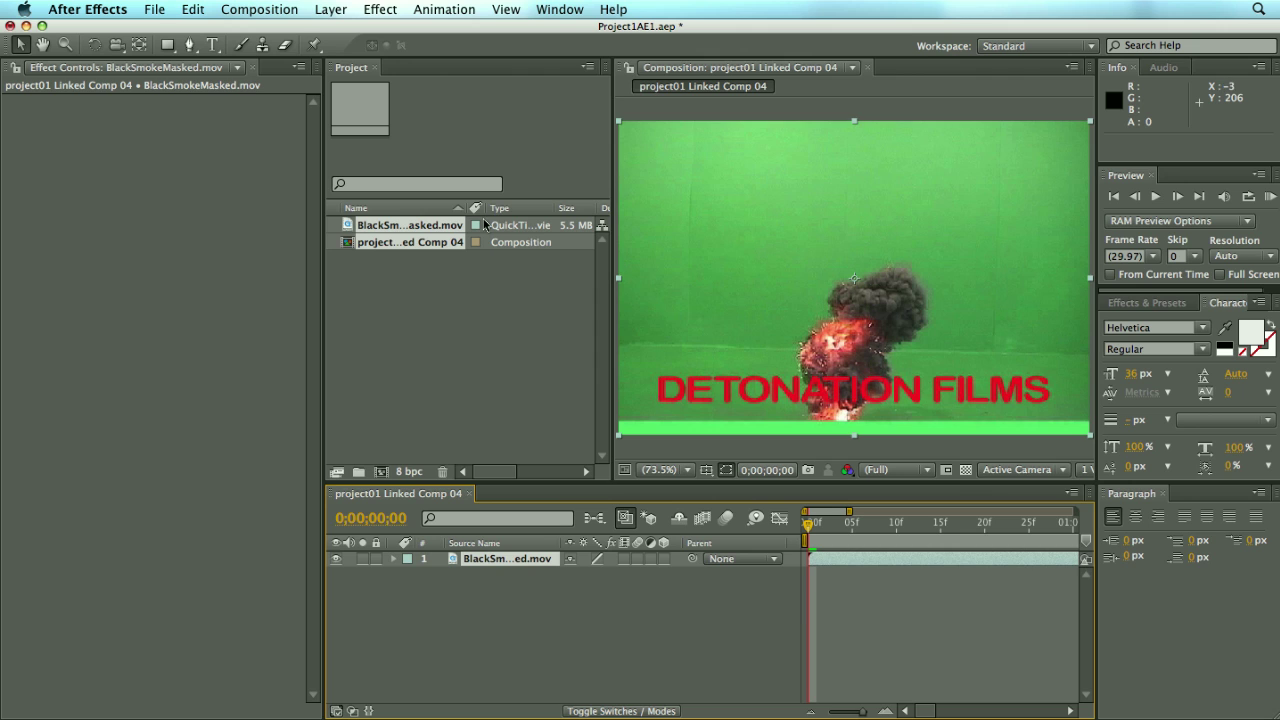
# Examine the details of the linked composition and of the BlackSmokeMasked.mov footage in the project
pyautogui.click(441, 244)
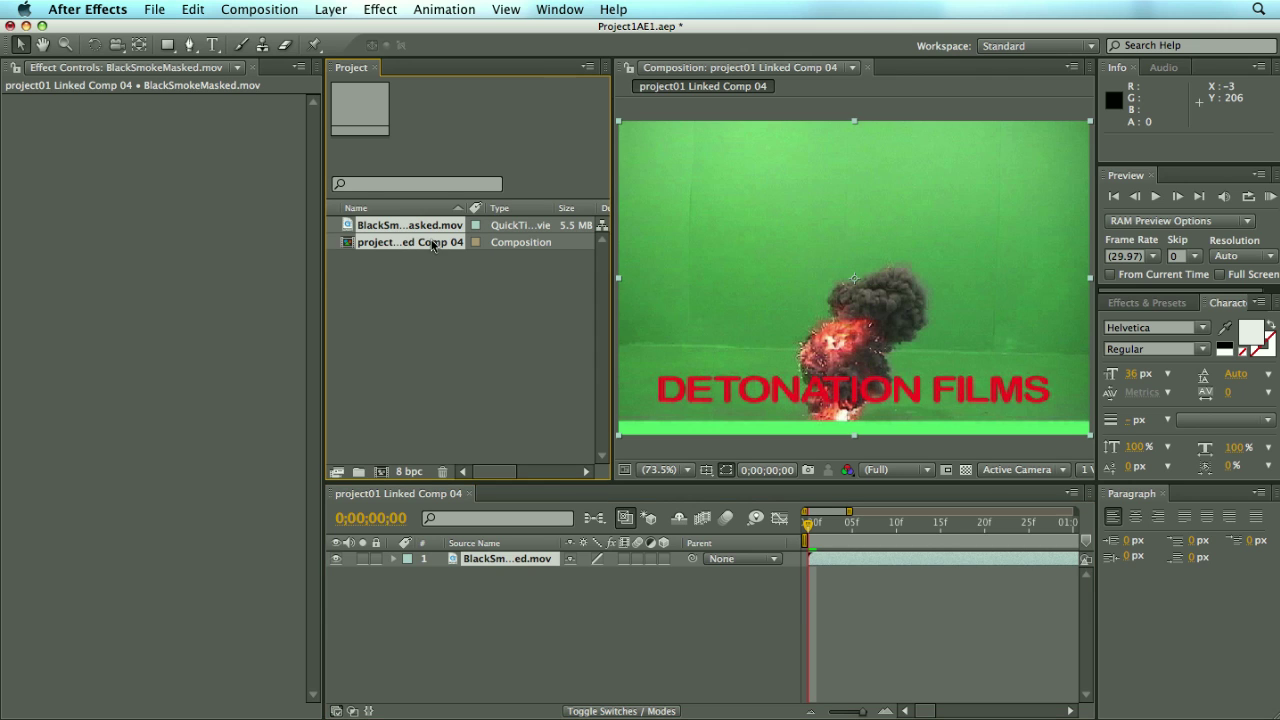
pyautogui.click(428, 246)
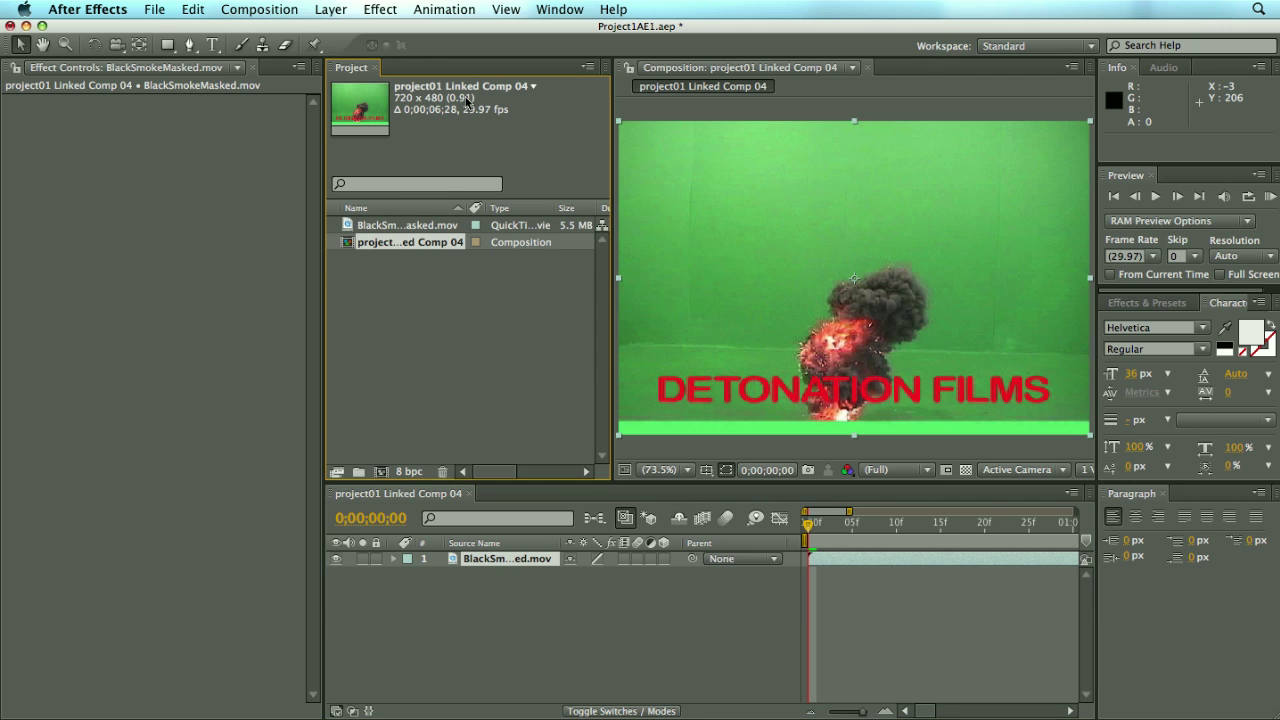
pyautogui.click(402, 227)
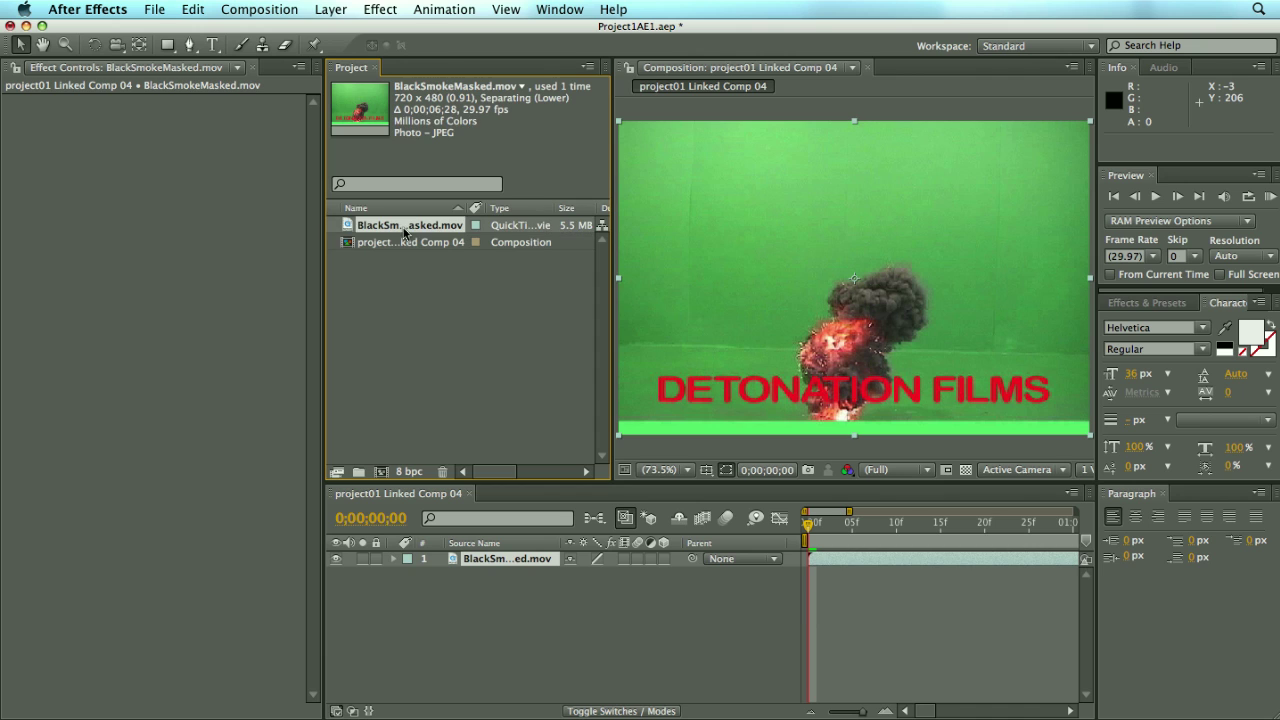
# Apply the Keylight (1.2) effect to the smoke footage and sample the green background as its Screen Colour
pyautogui.click(1145, 302)
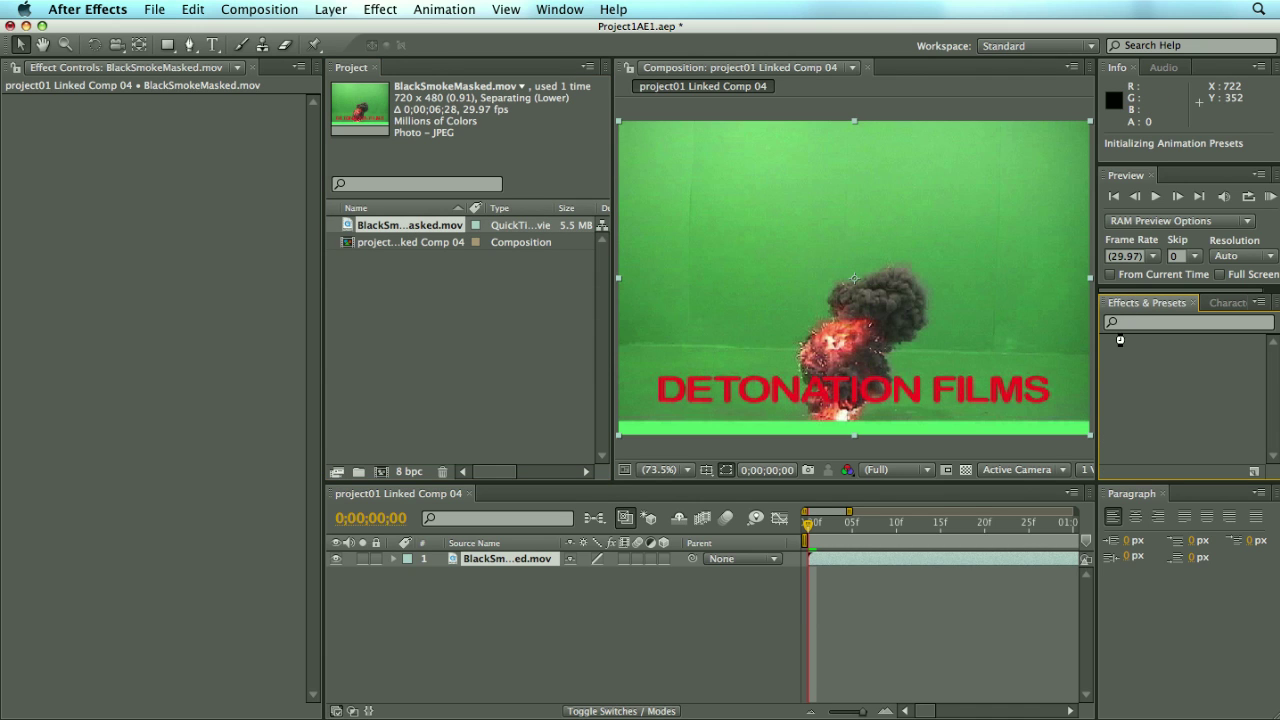
pyautogui.click(1149, 323)
pyautogui.write('keylig')
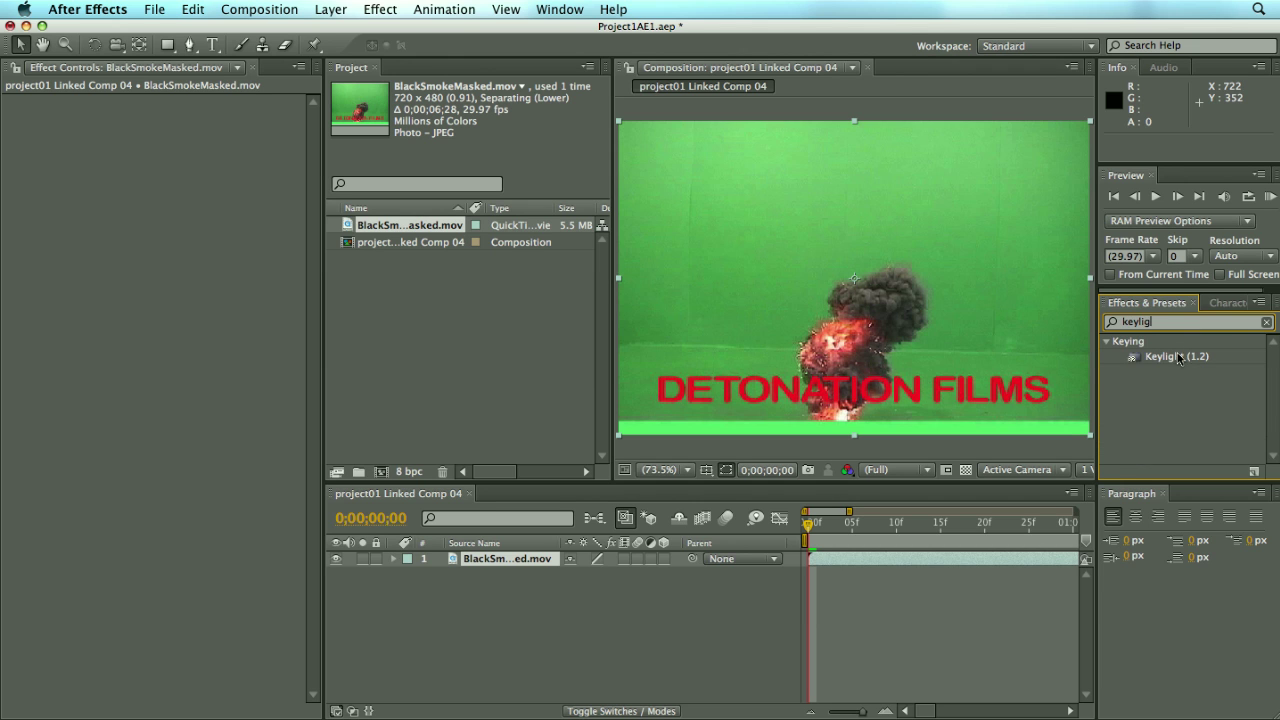
pyautogui.moveTo(1178, 358); pyautogui.dragTo(1085, 365)
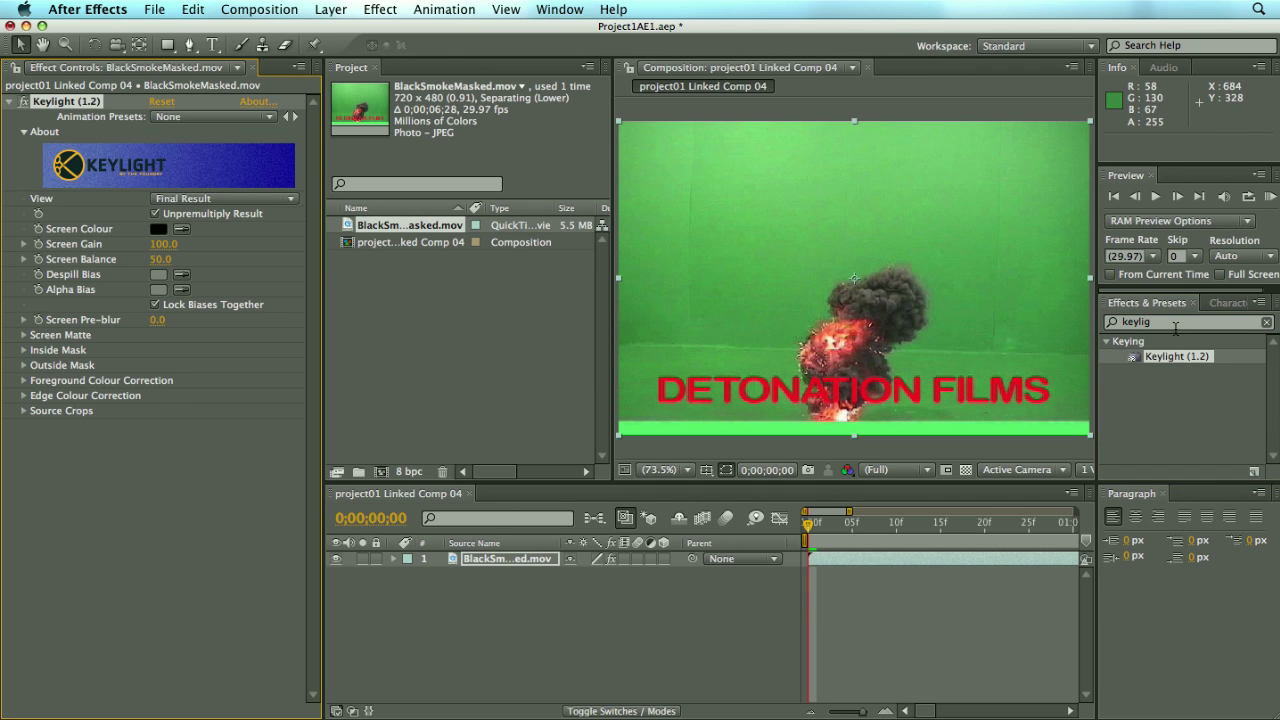
pyautogui.click(181, 229)
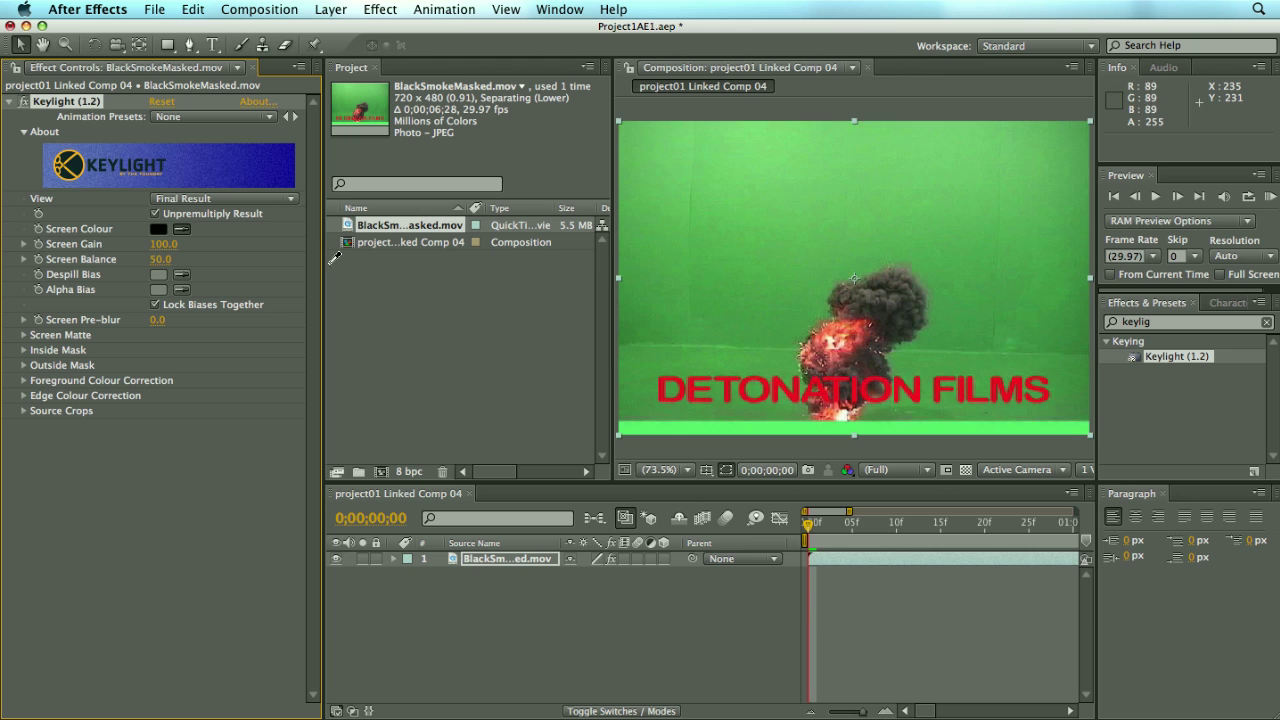
pyautogui.click(775, 252)
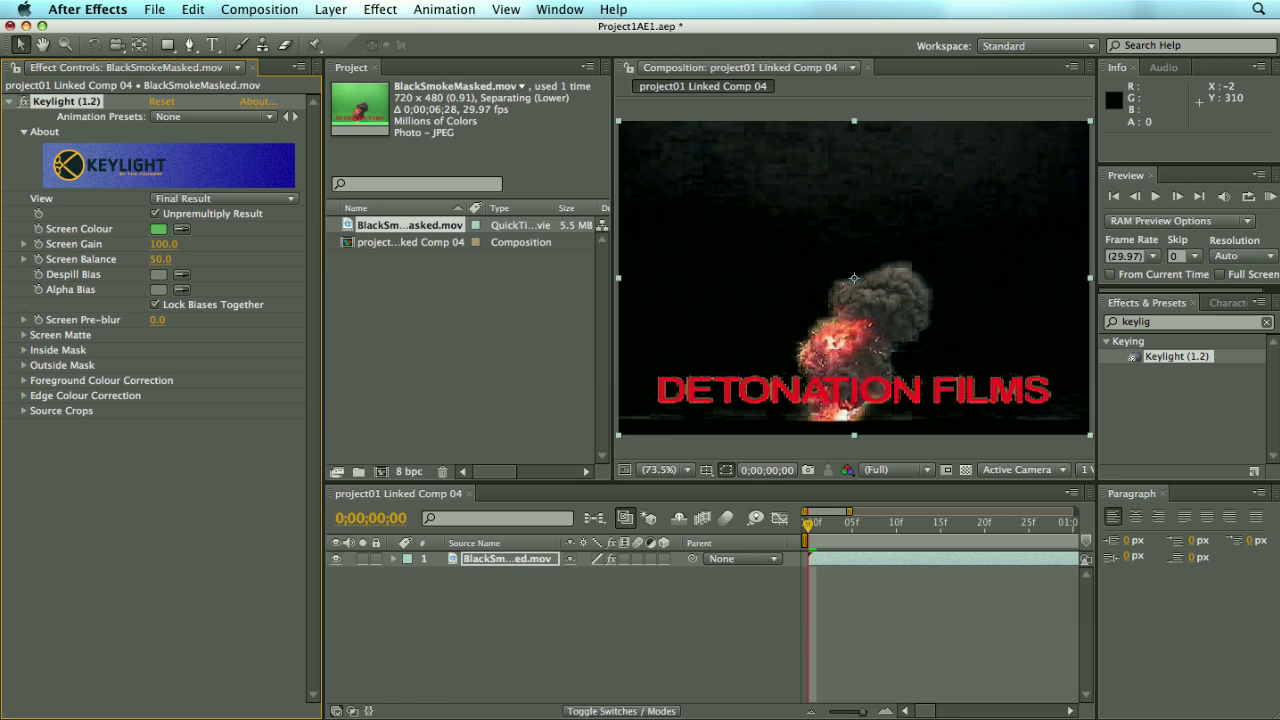
# Switch to Premiere Pro and review the keyed explosion over the desert at 00;00;01;25
pyautogui.press('super+Tab')
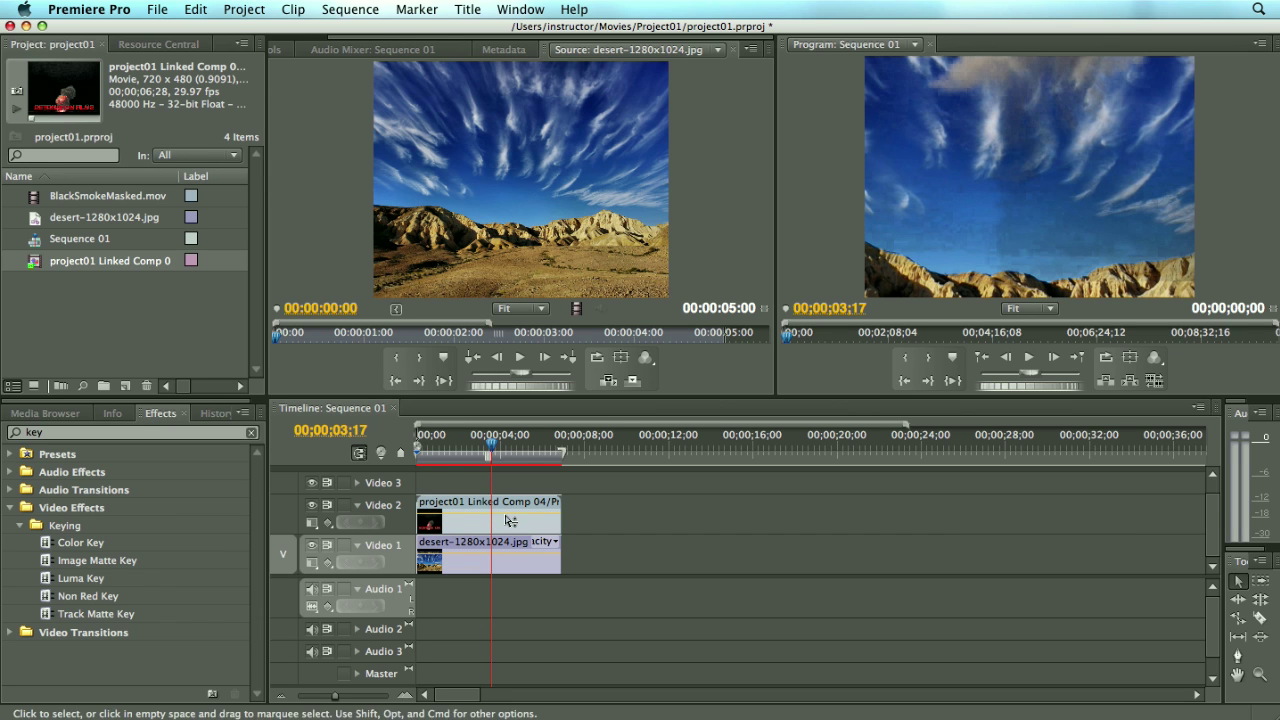
pyautogui.moveTo(489, 450); pyautogui.dragTo(455, 452)
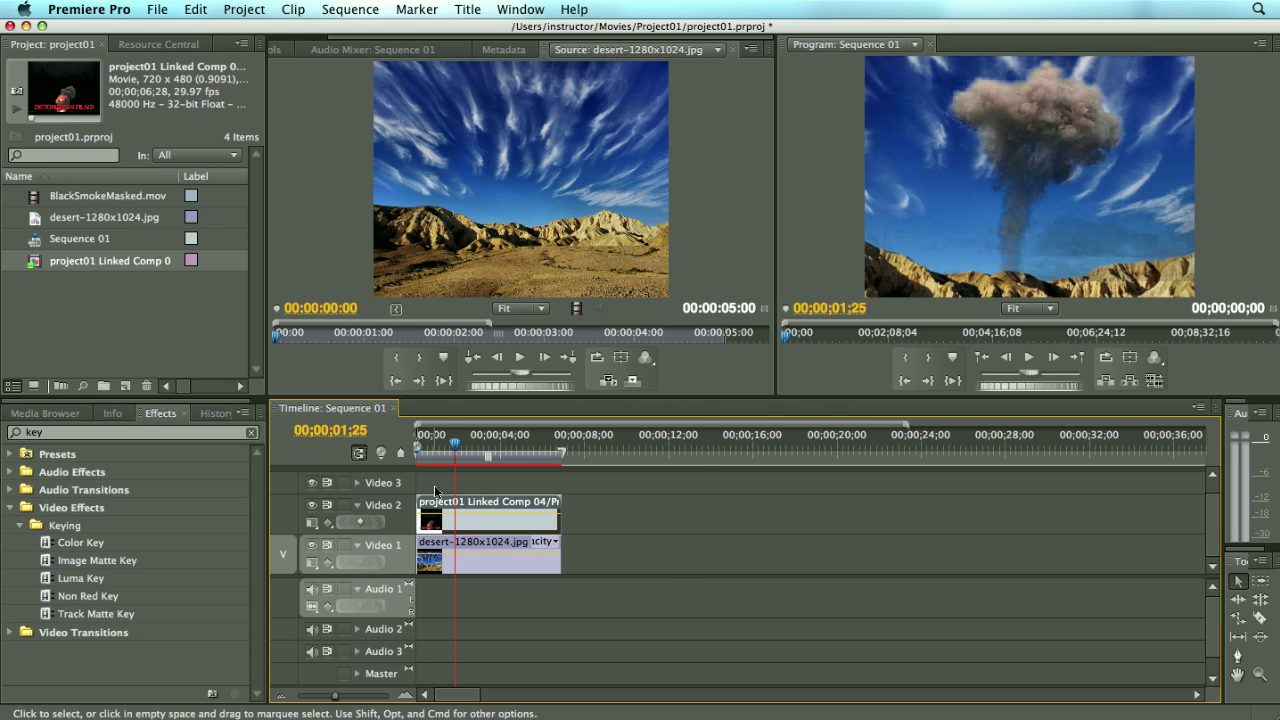
# Create a new dynamically linked After Effects composition from the Premiere Pro project for a title
pyautogui.click(125, 387)
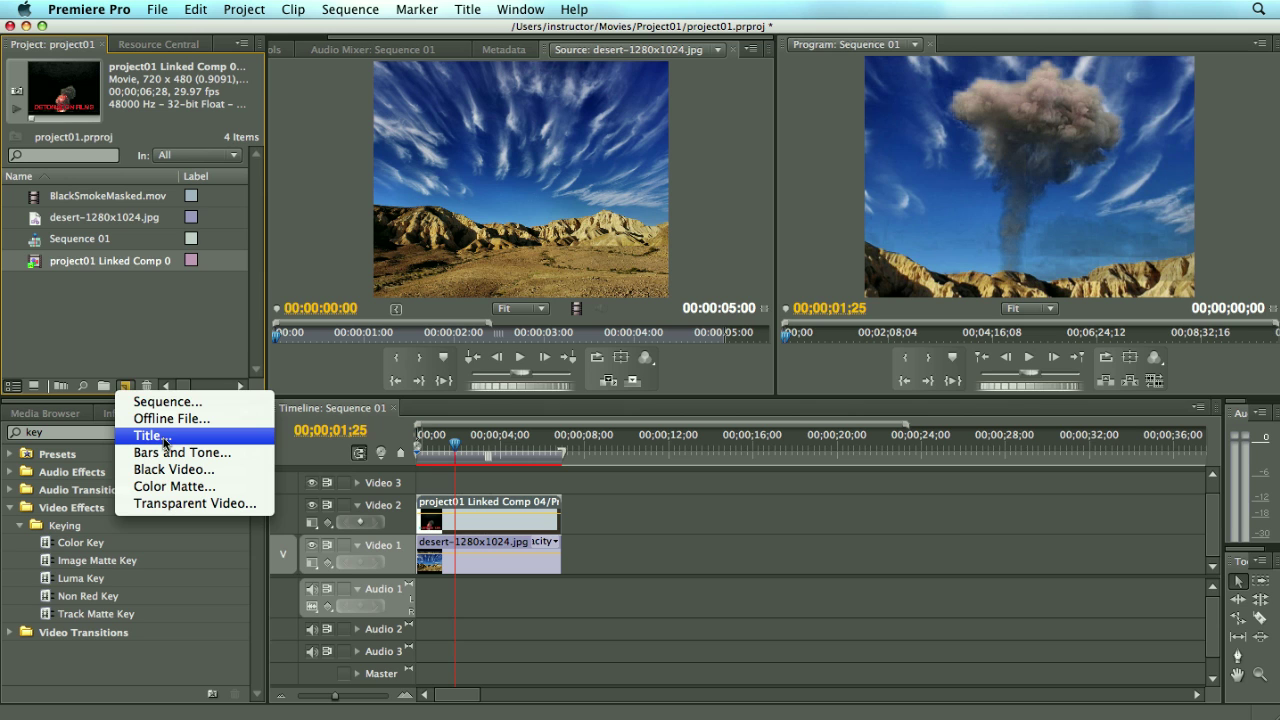
pyautogui.click(165, 437)
pyautogui.click(161, 19)
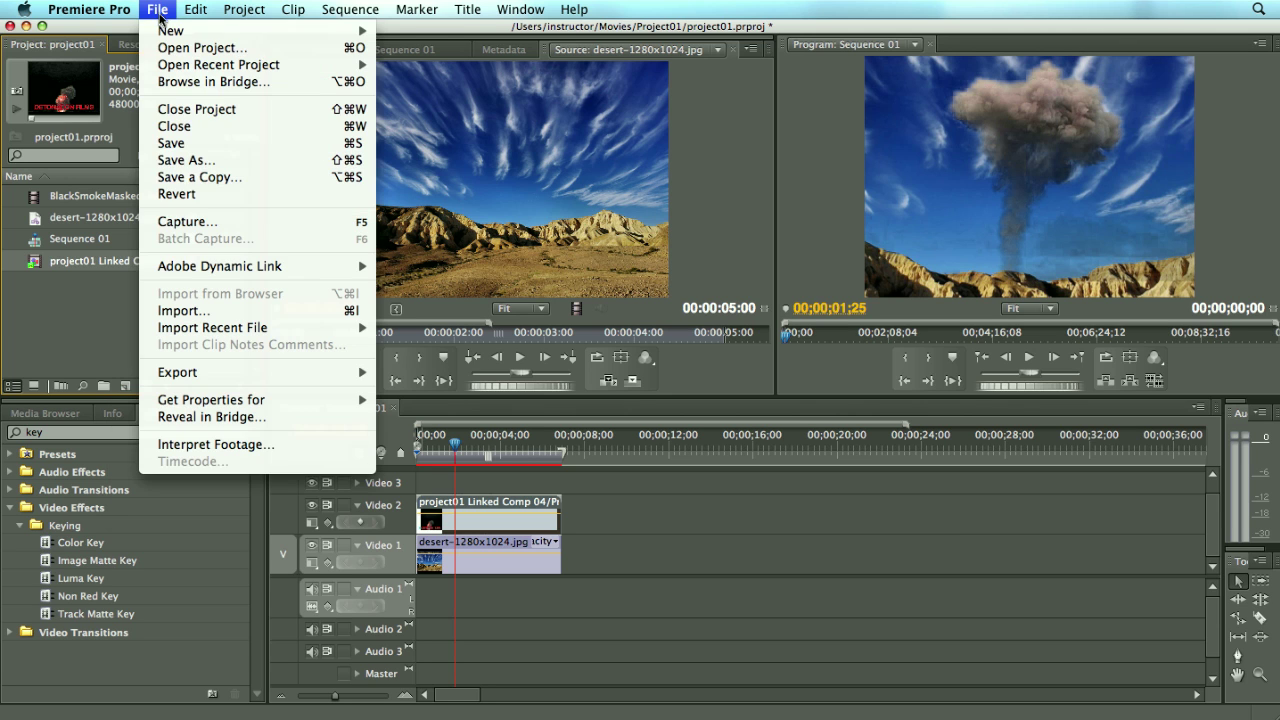
pyautogui.moveTo(235, 268)
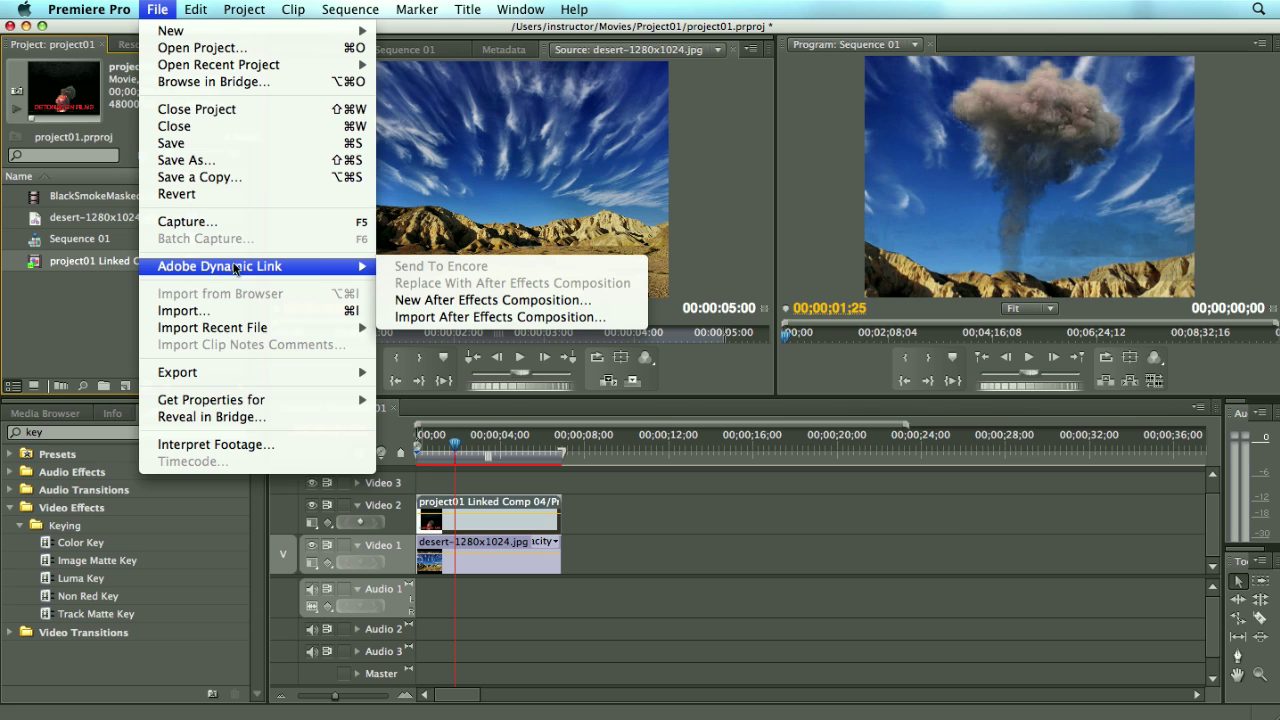
pyautogui.click(468, 300)
pyautogui.click(754, 441)
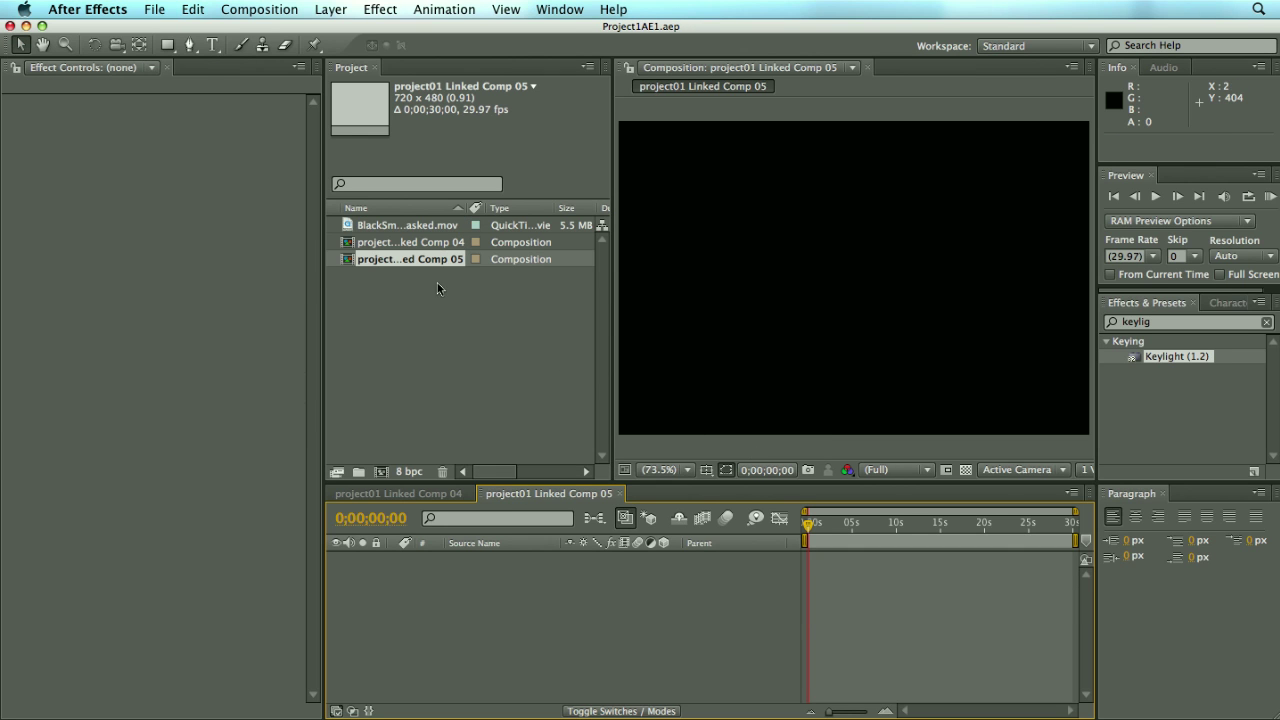
# Draw a dark rectangle about 122 px high across the full width of the composition's lower third
pyautogui.click(437, 312)
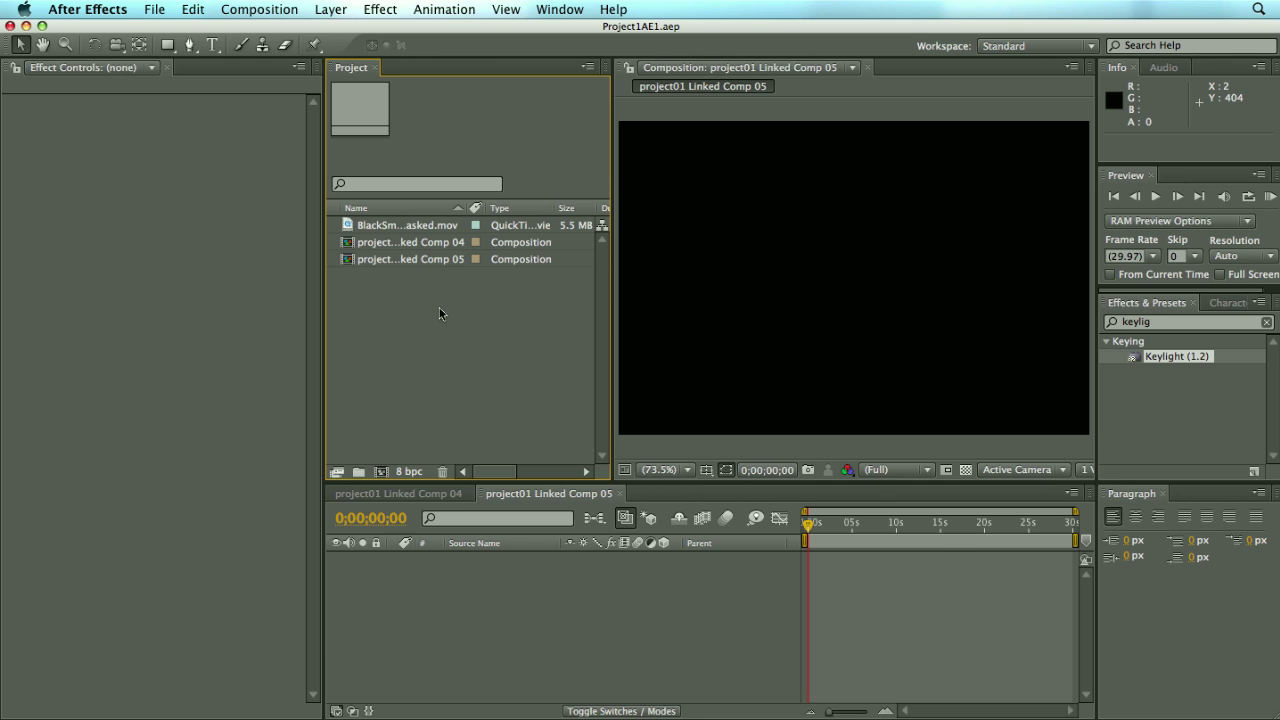
pyautogui.click(167, 44)
pyautogui.moveTo(619, 330)
pyautogui.mouseDown()
pyautogui.moveTo(629, 369)
pyautogui.moveTo(1100, 411)
pyautogui.mouseUp()
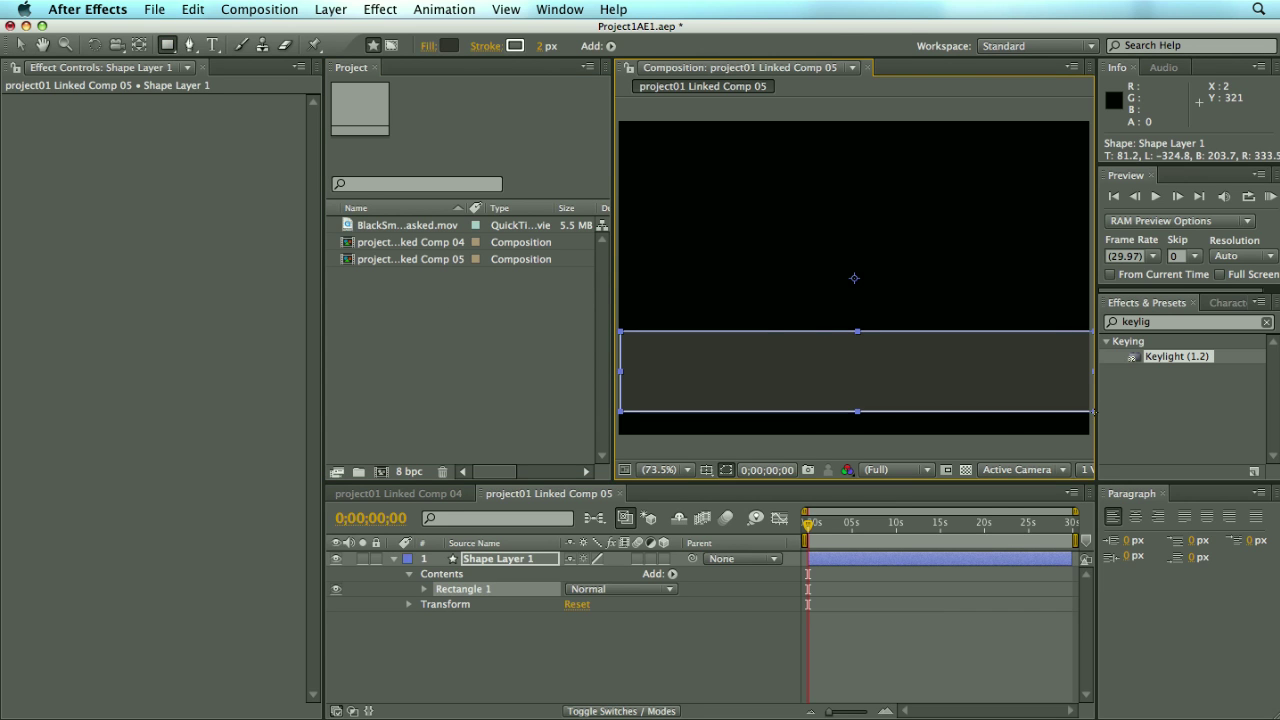
pyautogui.press('v')
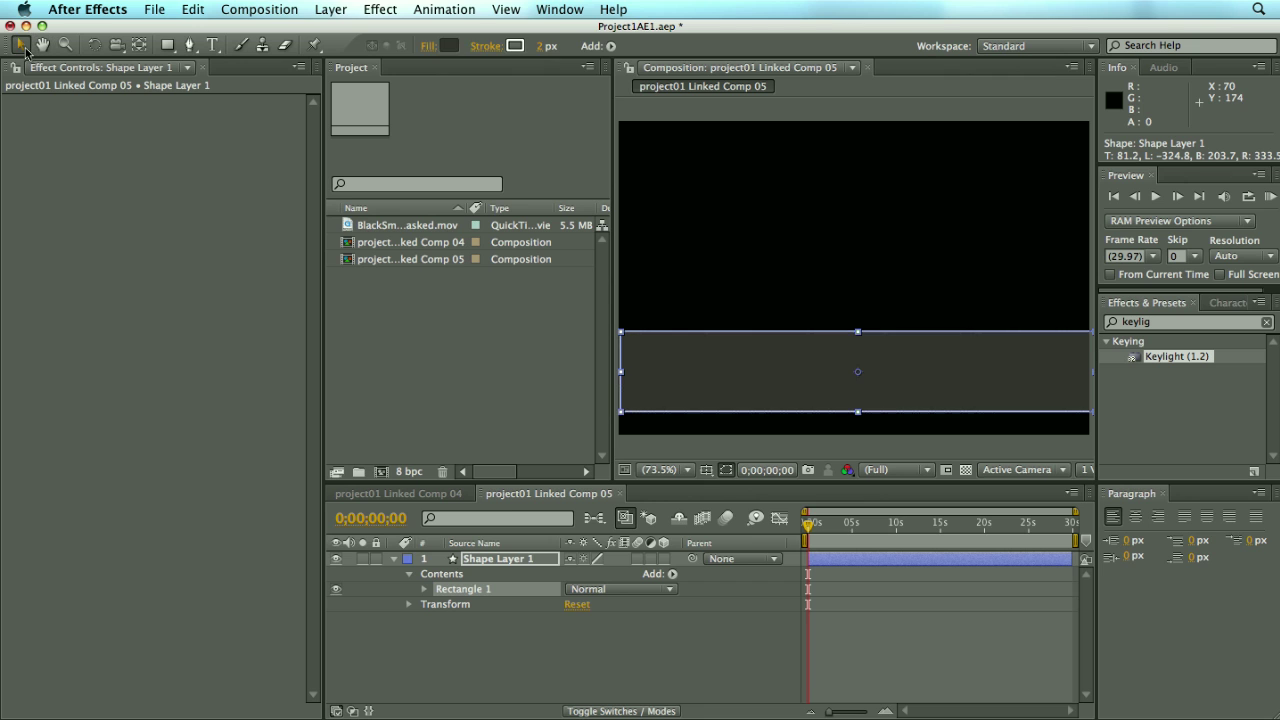
# Set the rectangle shape layer's opacity to 50%
pyautogui.click(462, 560)
pyautogui.press('t')
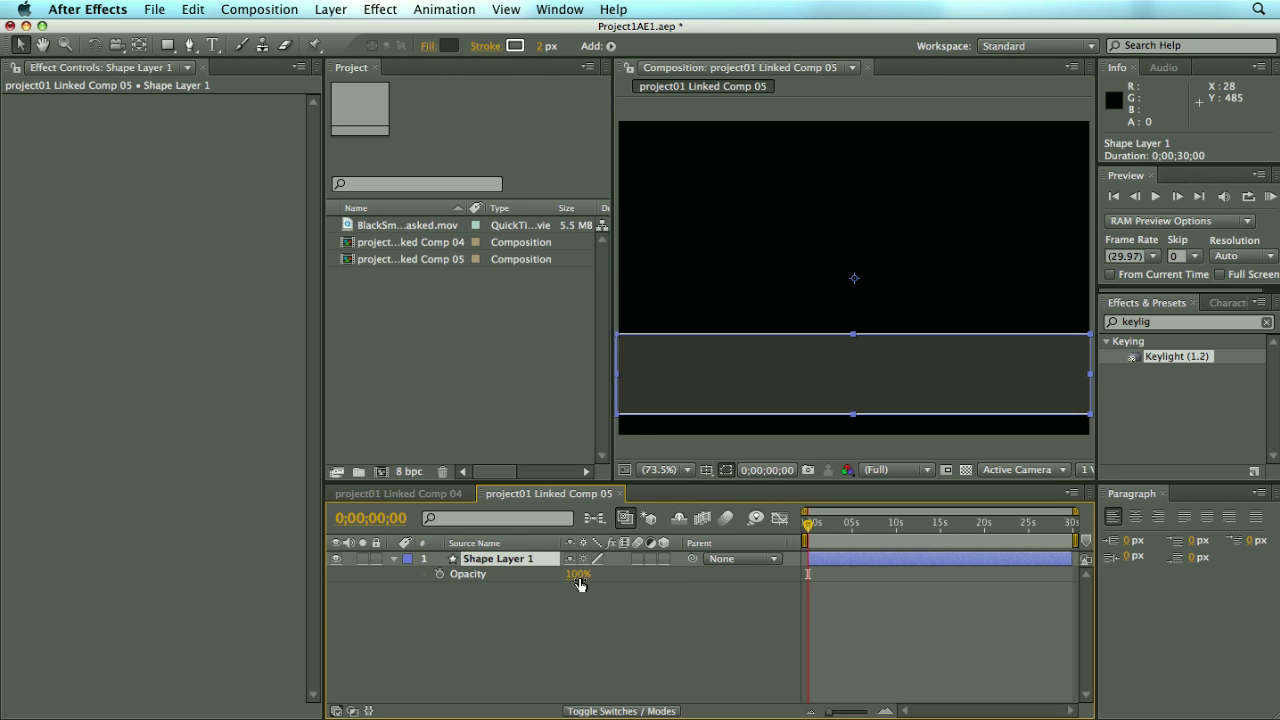
pyautogui.write('50')
pyautogui.press('Return')
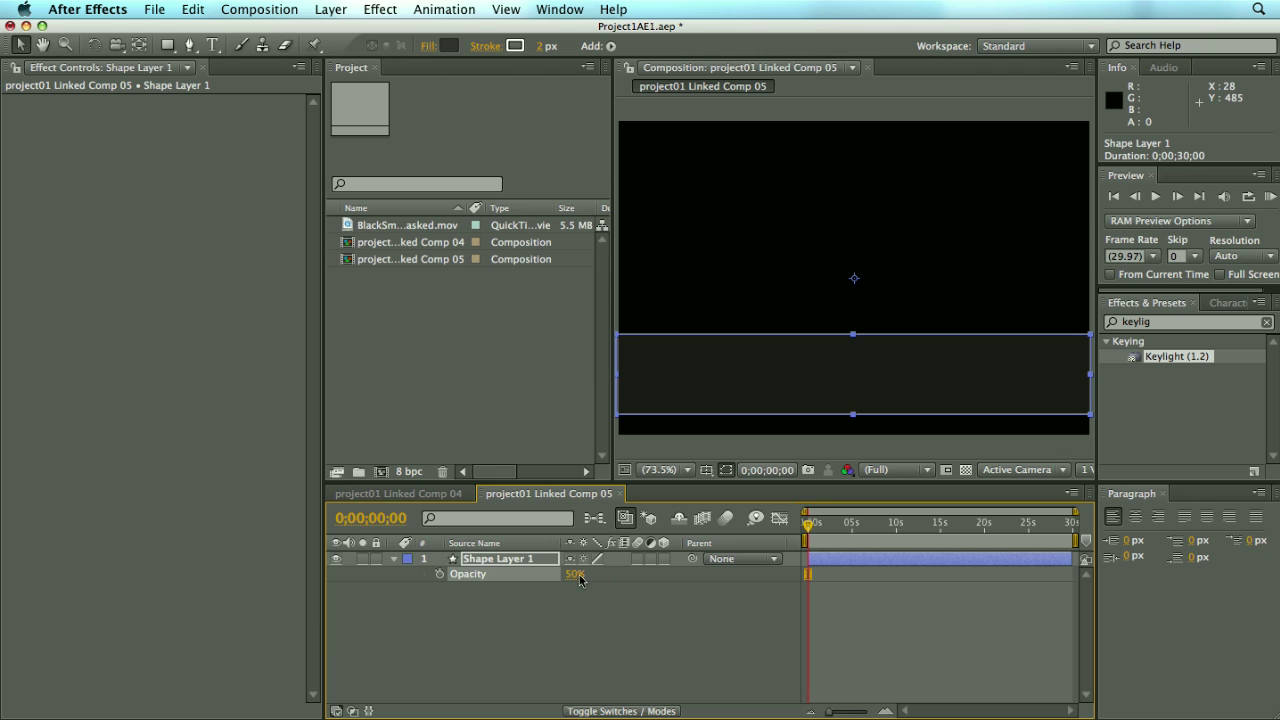
# Add the title text "Explosions are cool" inside the semi-transparent bar, near its left end
pyautogui.click(212, 45)
pyautogui.click(644, 374)
pyautogui.write('Explosions')
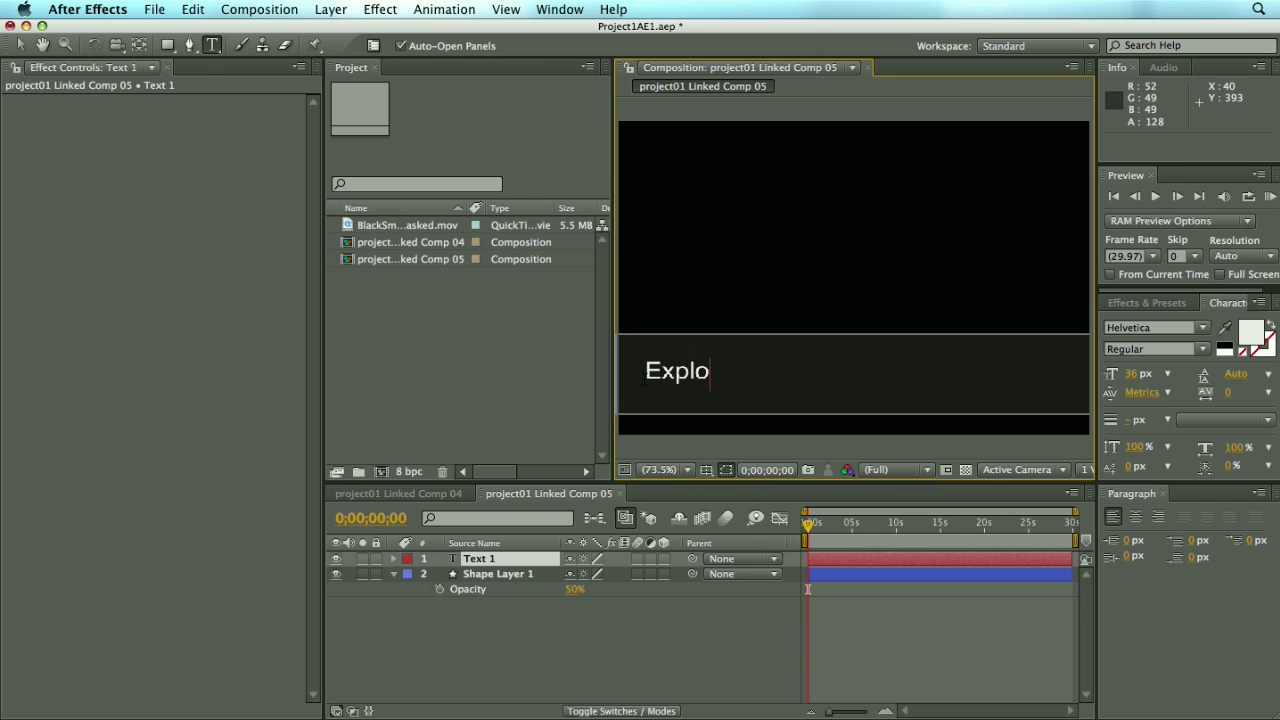
pyautogui.write(' are cool')
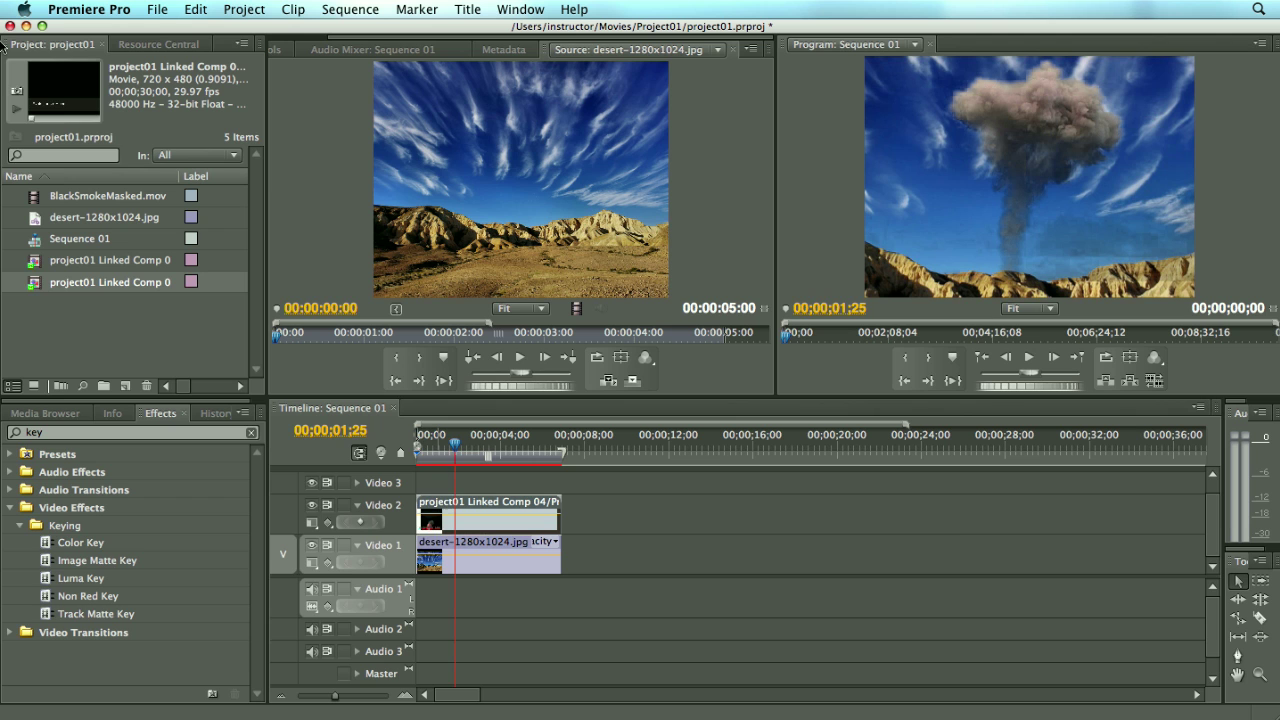
# Switch to Premiere Pro, place the title composition at the start of Video 3 and trim its end to 00;00;01;25
pyautogui.doubleClick(37, 291)
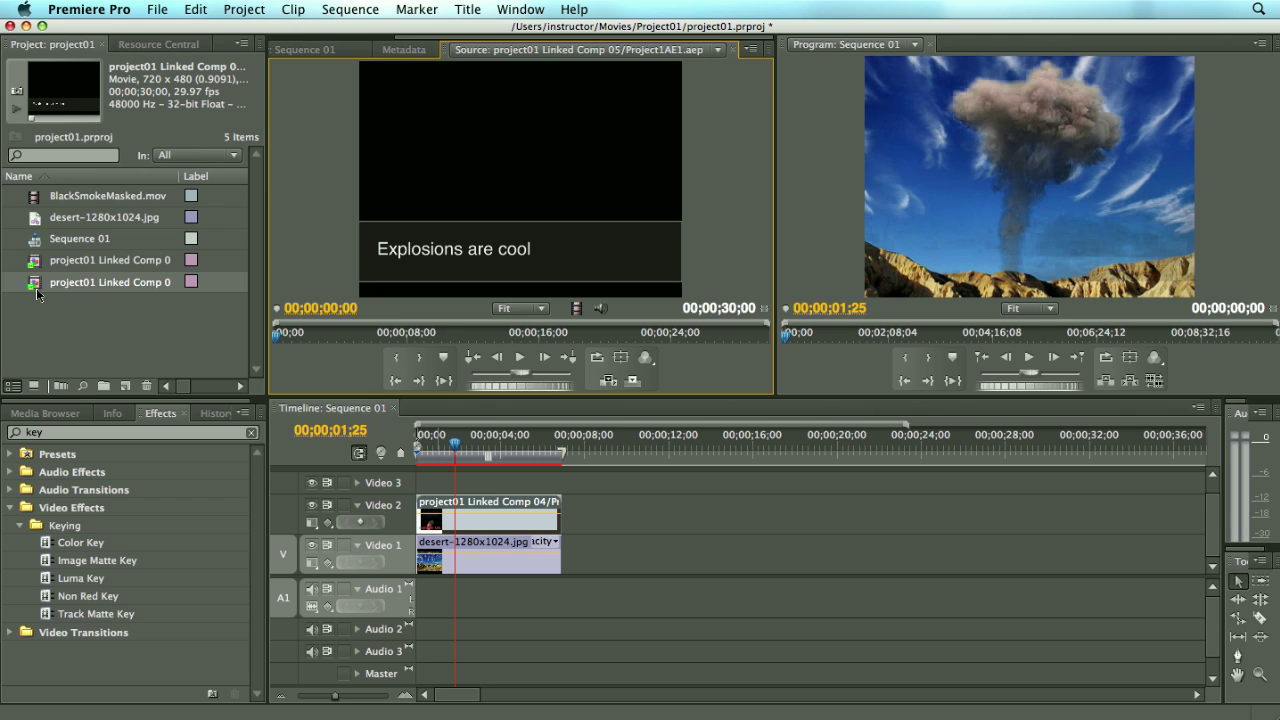
pyautogui.moveTo(37, 292); pyautogui.dragTo(452, 494)
pyautogui.moveTo(1046, 482); pyautogui.dragTo(455, 482)
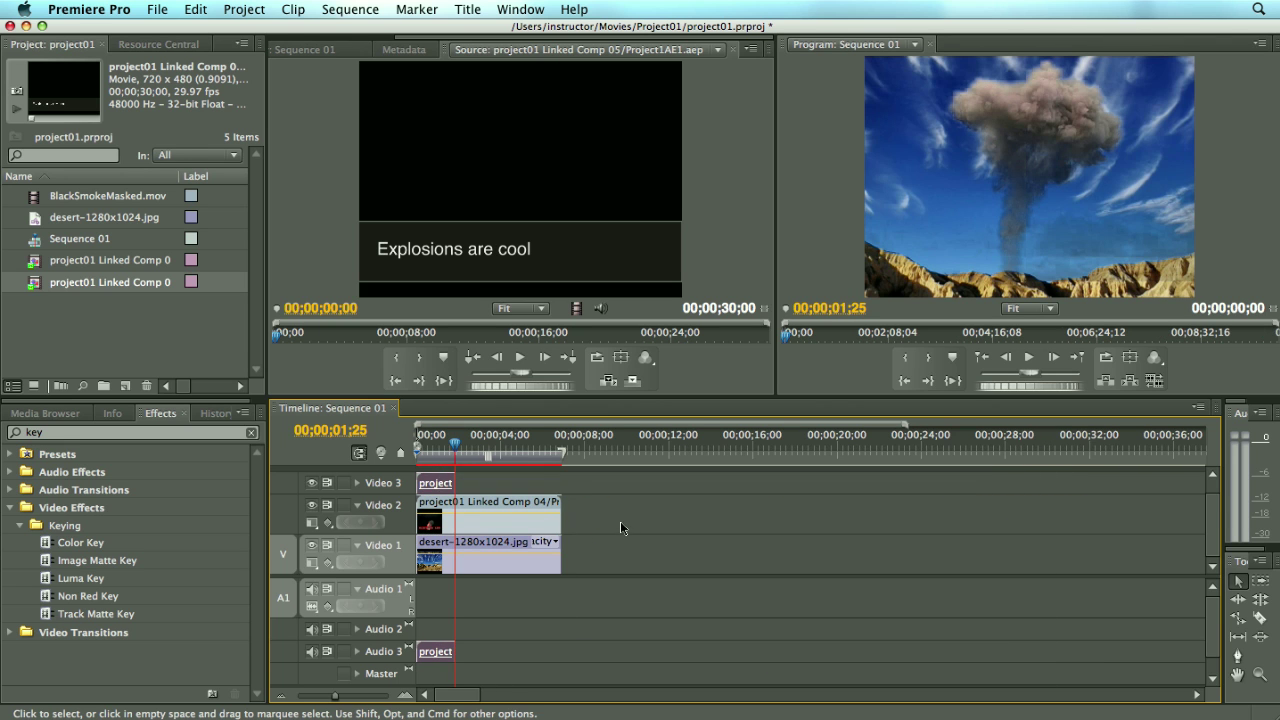
# Move the explosion and desert clips later so only their beginning overlaps the title, and preview the overlap
pyautogui.moveTo(521, 570); pyautogui.dragTo(550, 570)
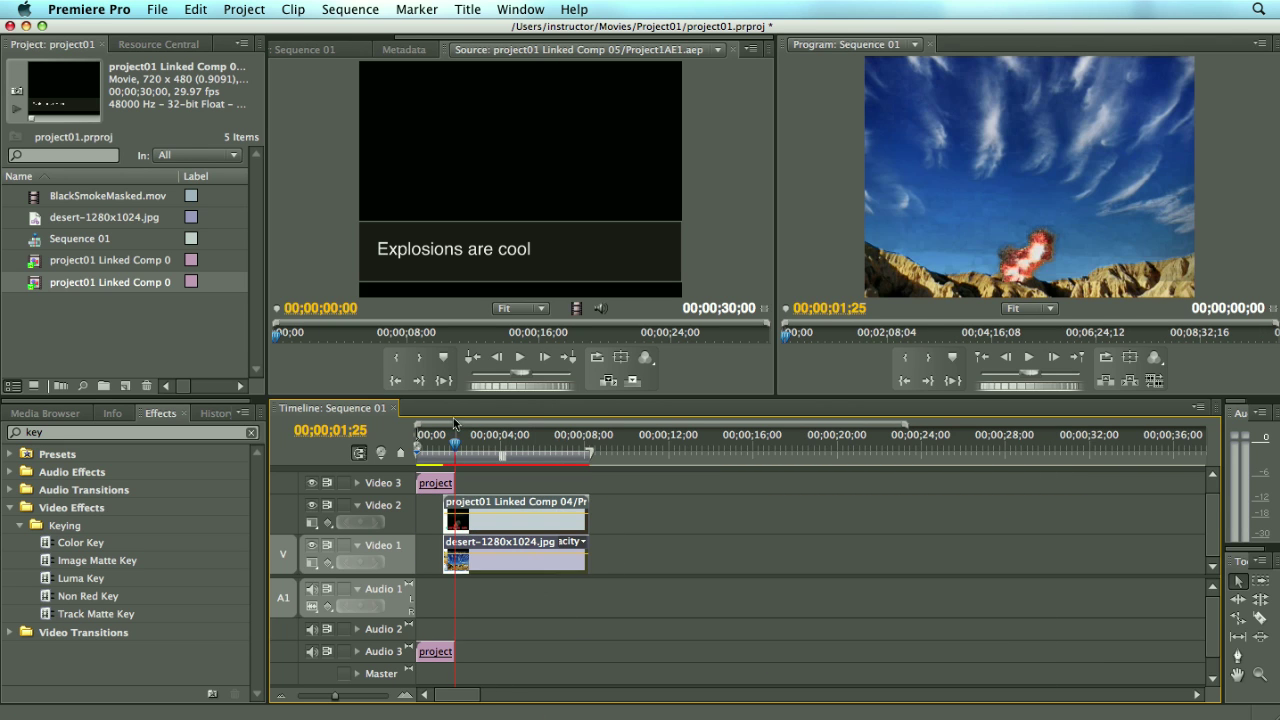
pyautogui.moveTo(455, 446); pyautogui.dragTo(450, 446)
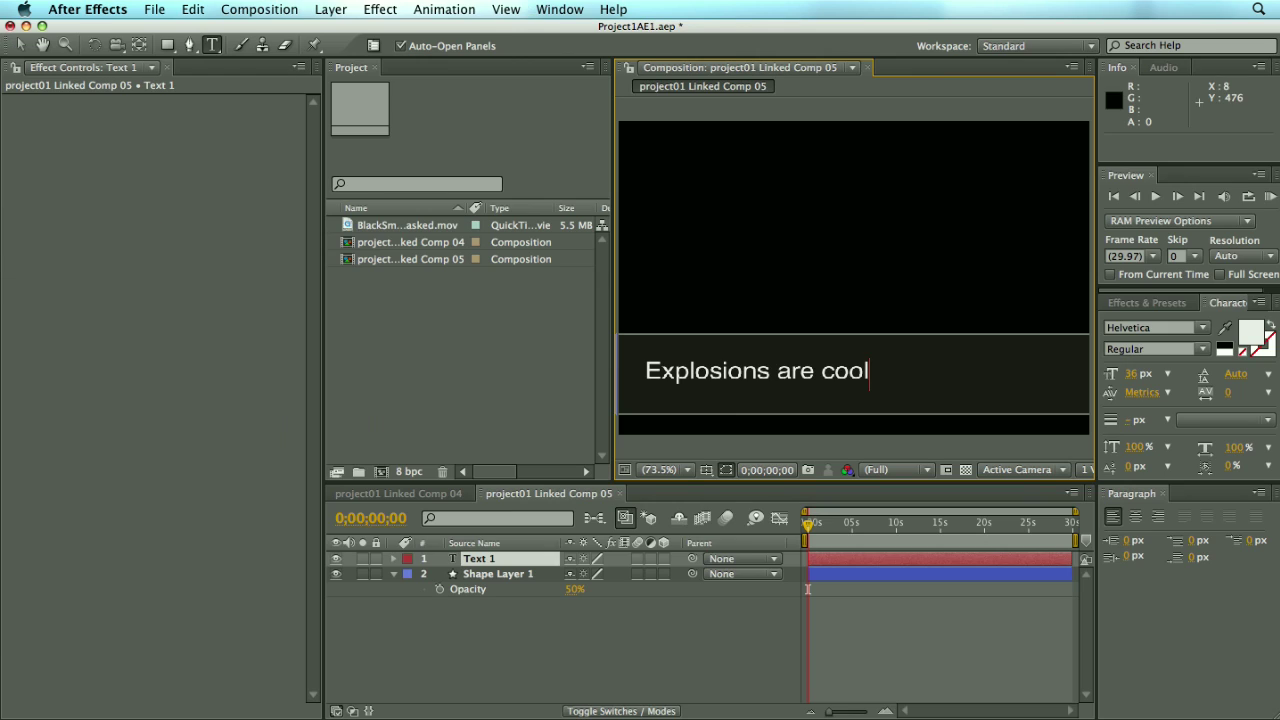
# Switch to After Effects and append "!!!" to the end of the title text
pyautogui.write('!!!')
# Create a new composition named "end" with the NTSC DV preset and a four-second duration
pyautogui.click(381, 471)
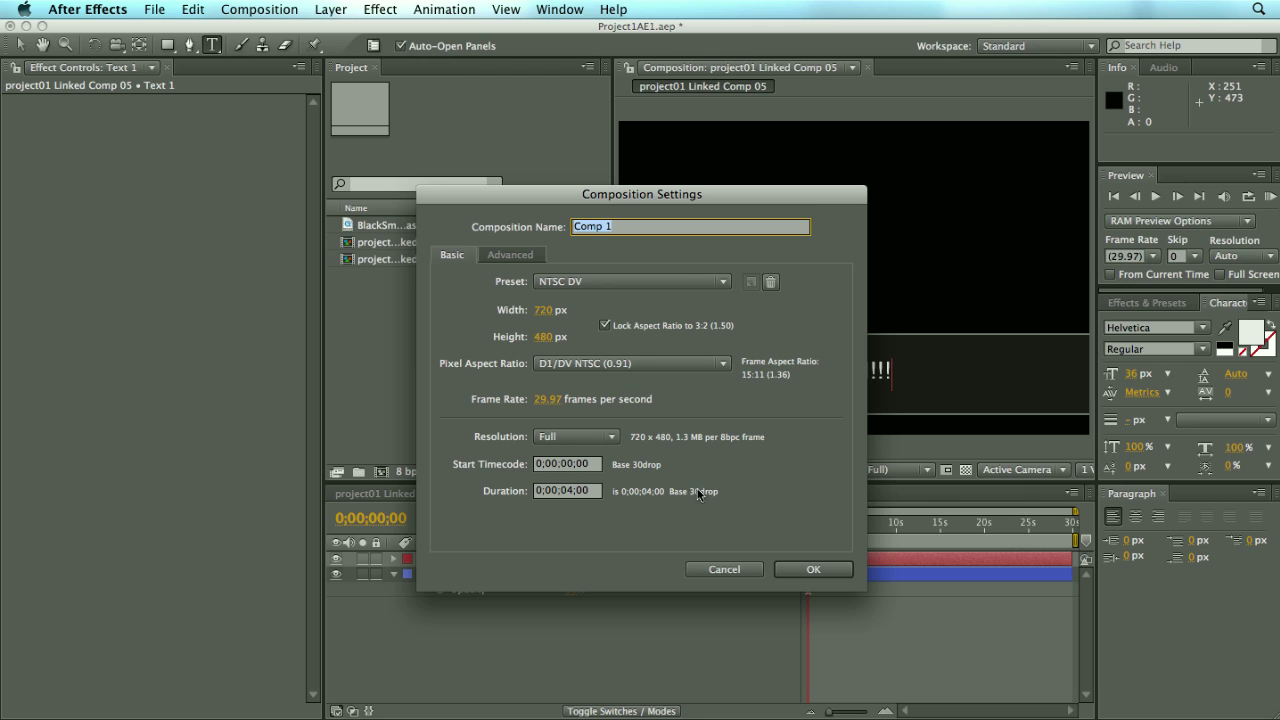
pyautogui.write('end')
pyautogui.click(813, 569)
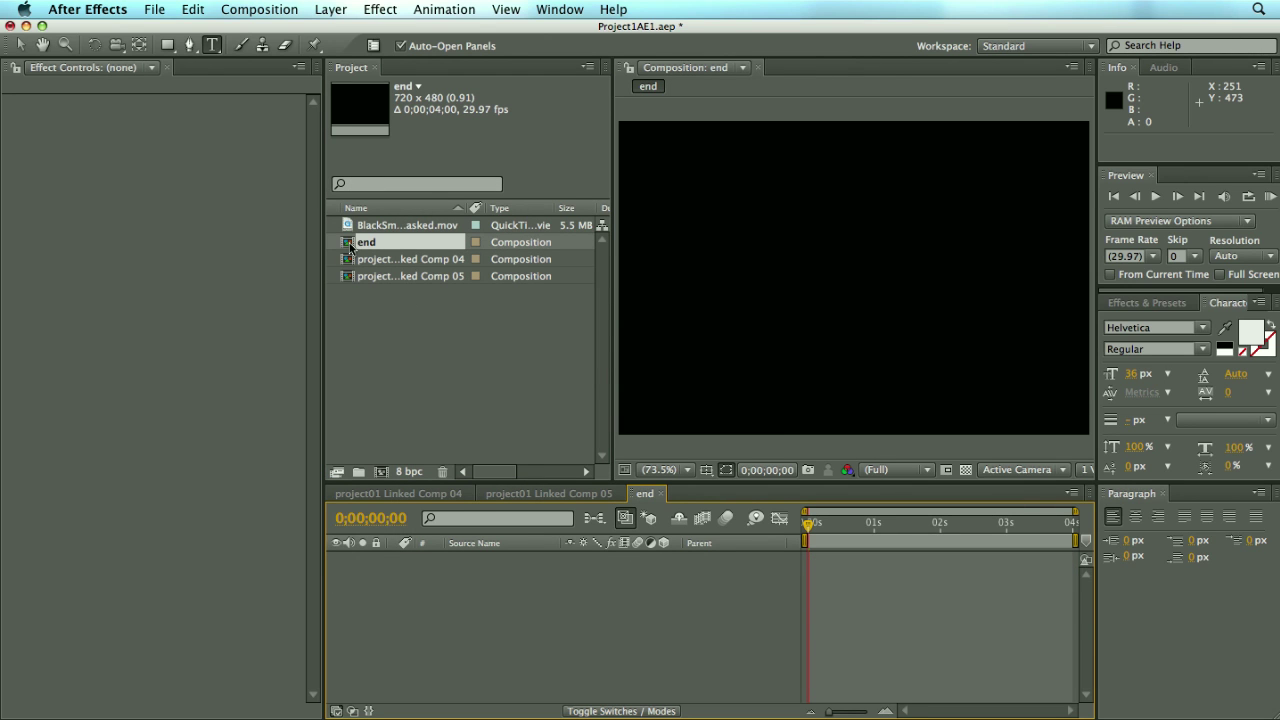
# Copy the title text layer and Shape Layer 1 from project01 Linked Comp 05 into the "end" composition
pyautogui.doubleClick(354, 280)
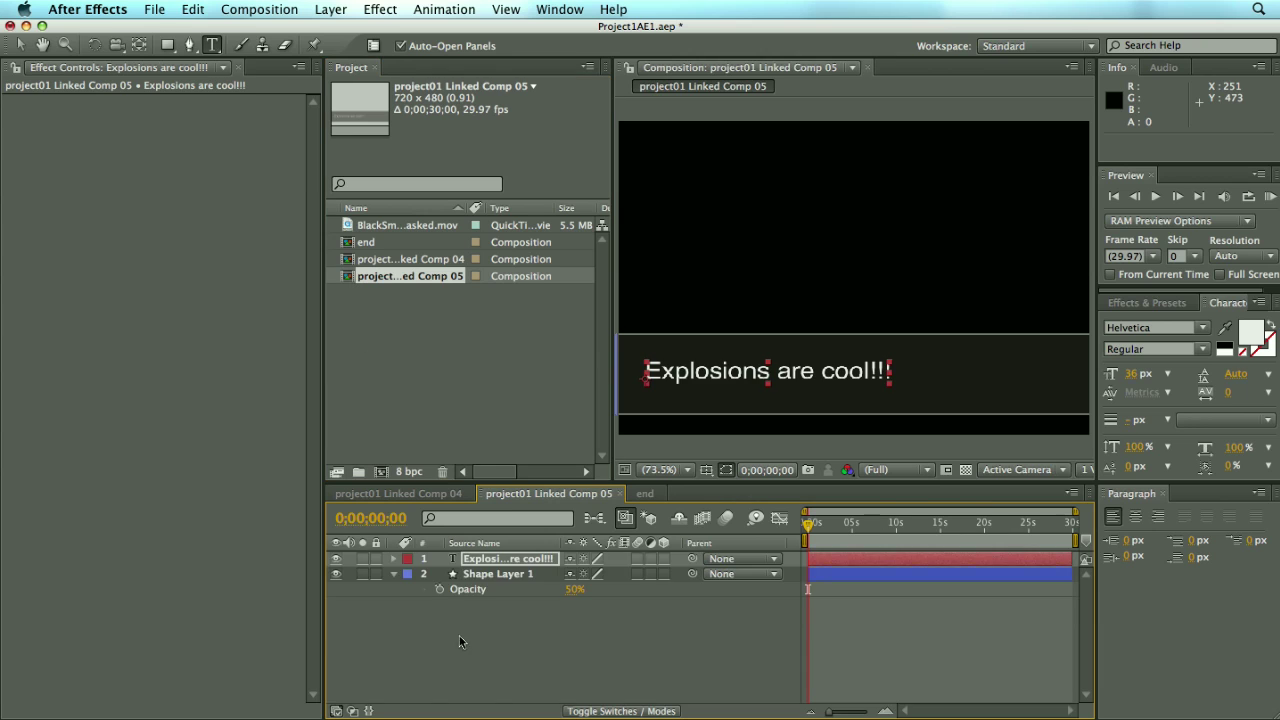
pyautogui.press('super+c')
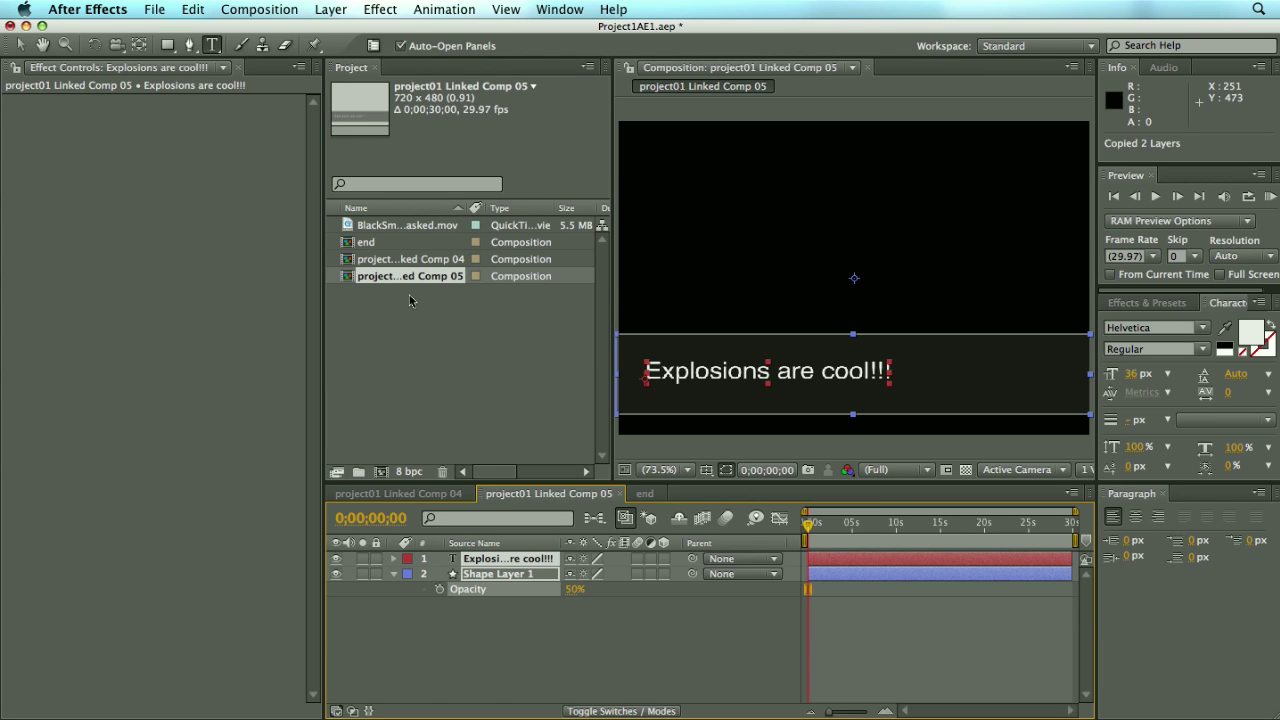
pyautogui.doubleClick(346, 245)
pyautogui.press('super+v')
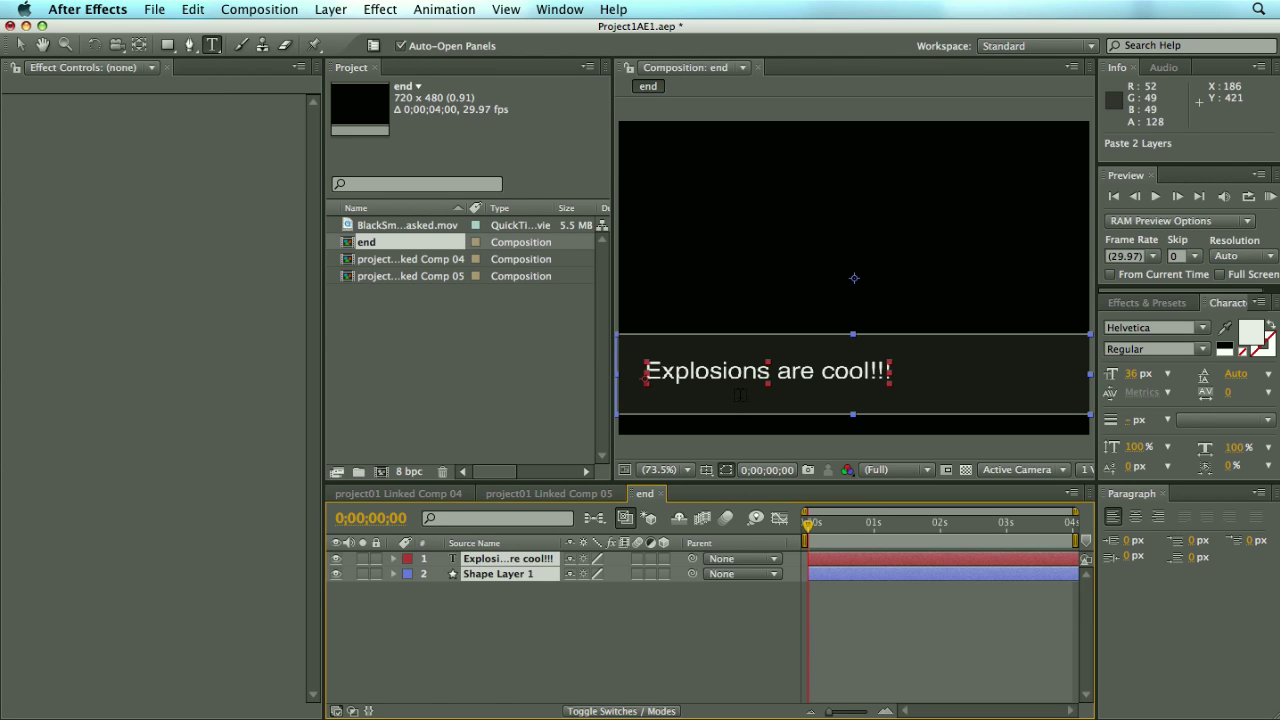
# Replace the copied title text in the "end" composition with "End"
pyautogui.click(717, 378)
pyautogui.press('super+a')
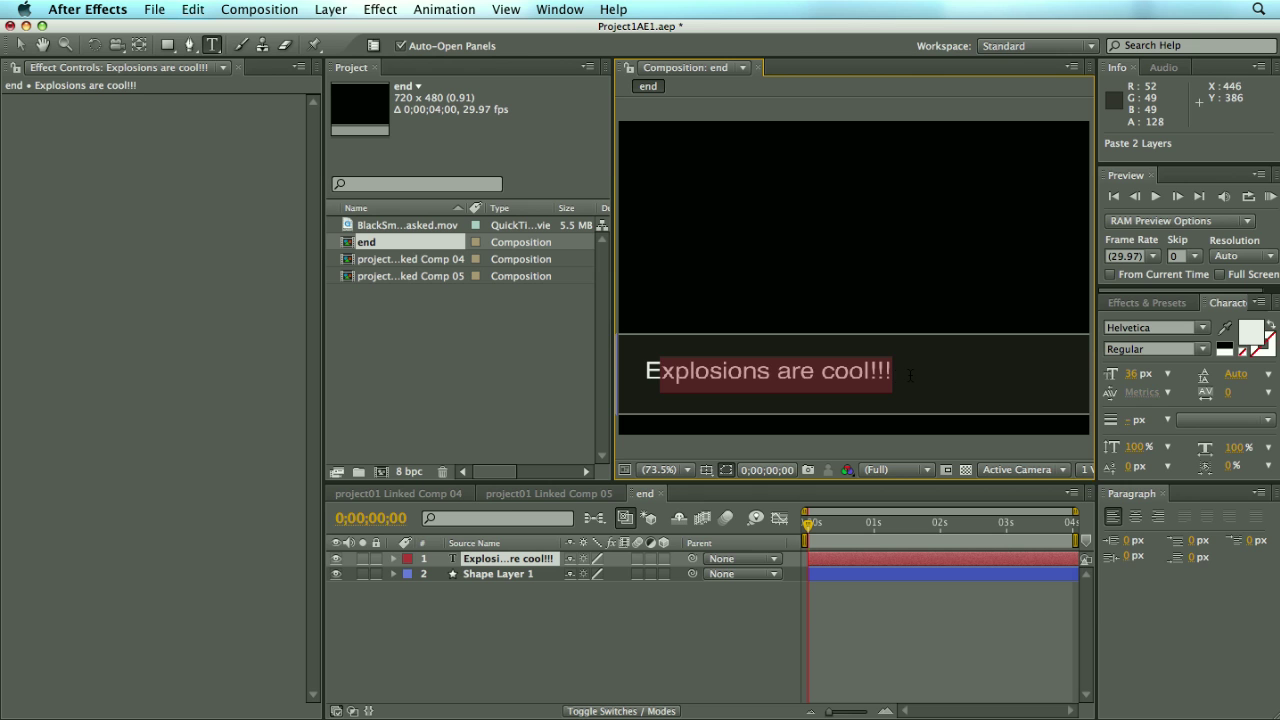
pyautogui.write('End')
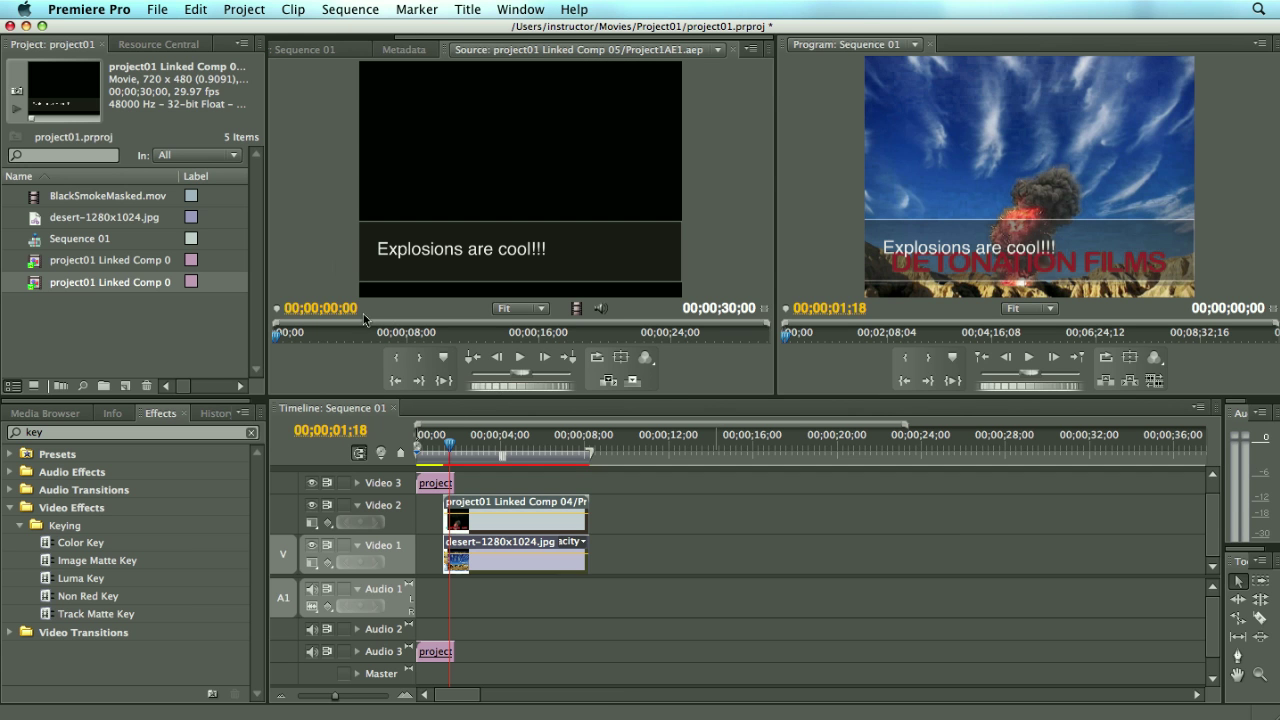
# Switch to Premiere Pro and import the "end" composition from Project1AE1.aep through Dynamic Link
pyautogui.click(158, 9)
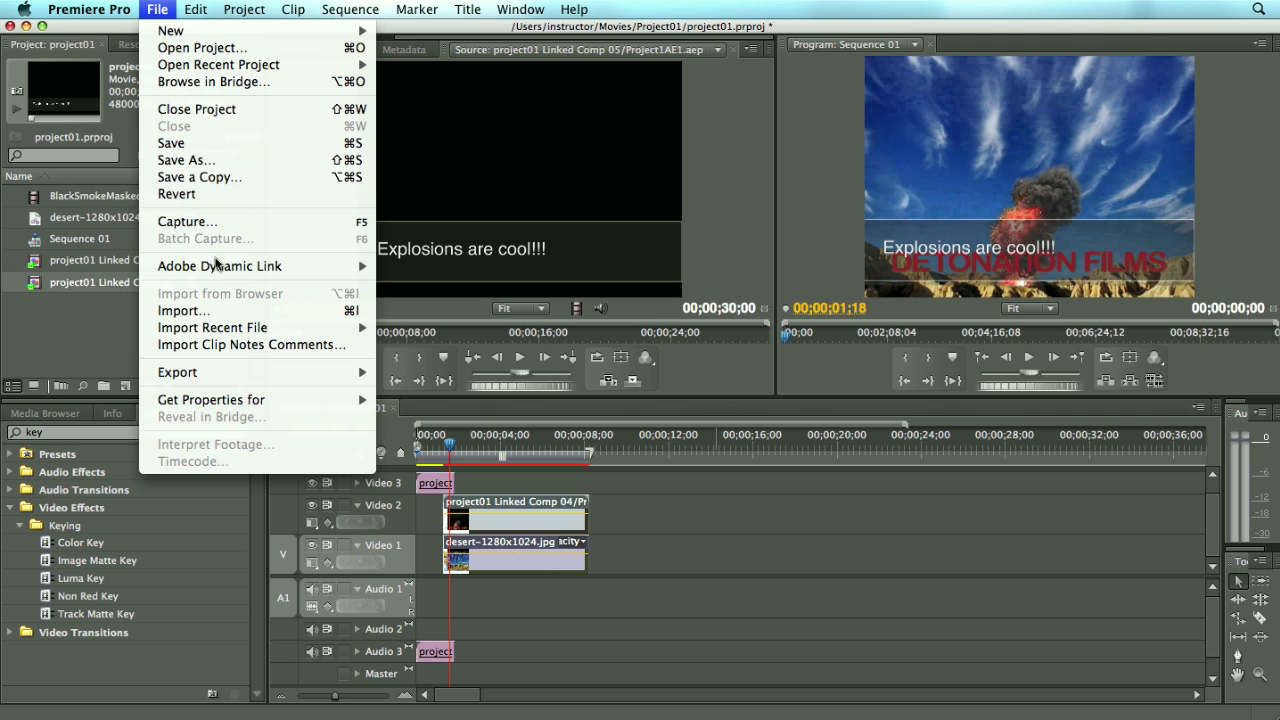
pyautogui.moveTo(216, 266)
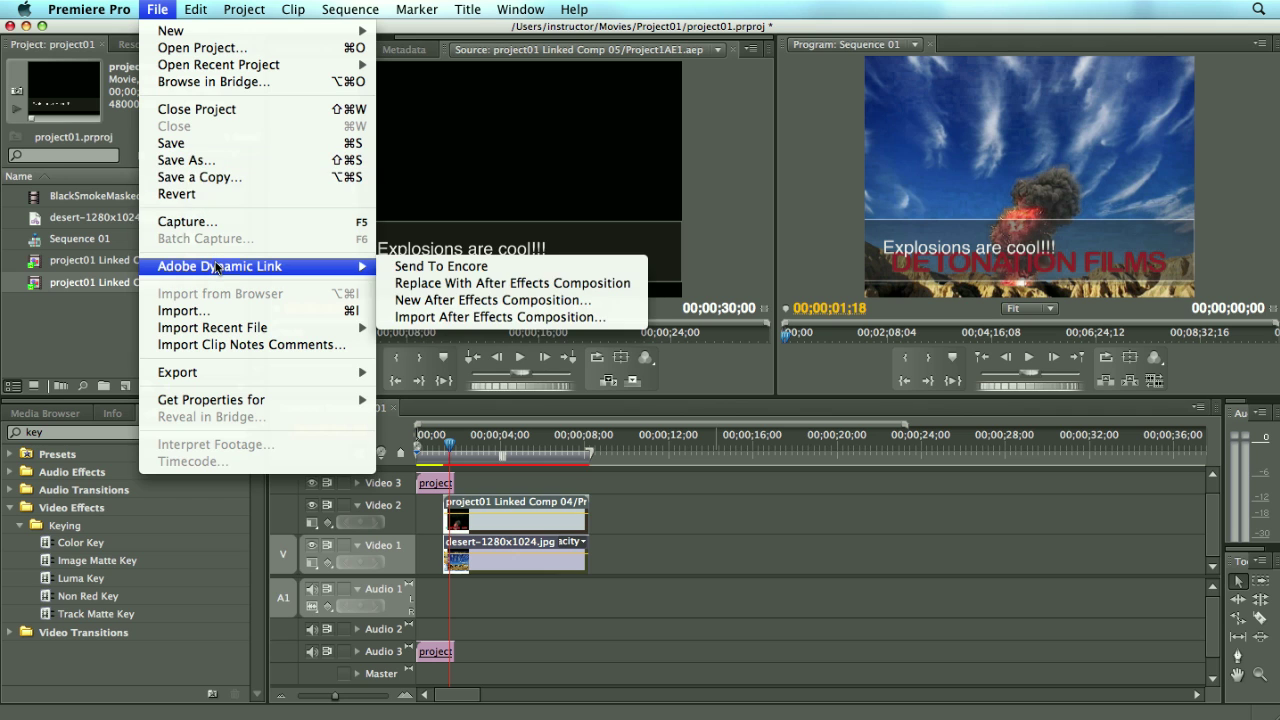
pyautogui.click(462, 317)
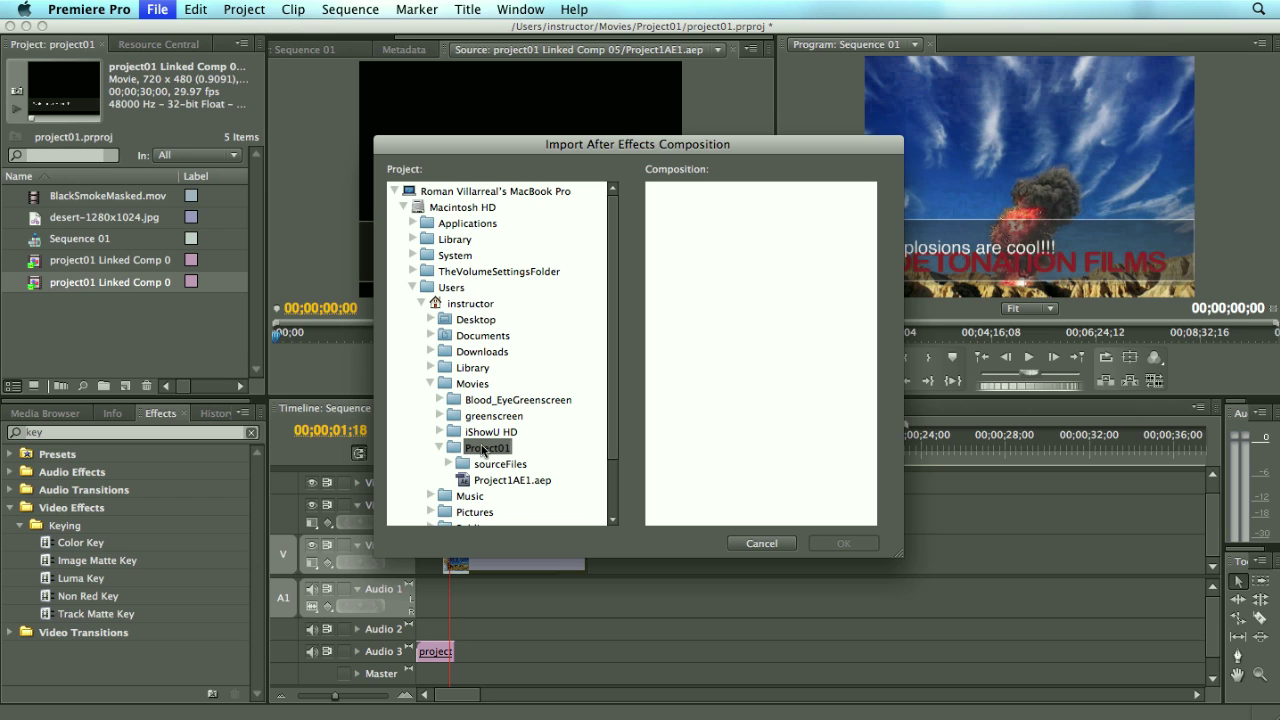
pyautogui.click(494, 481)
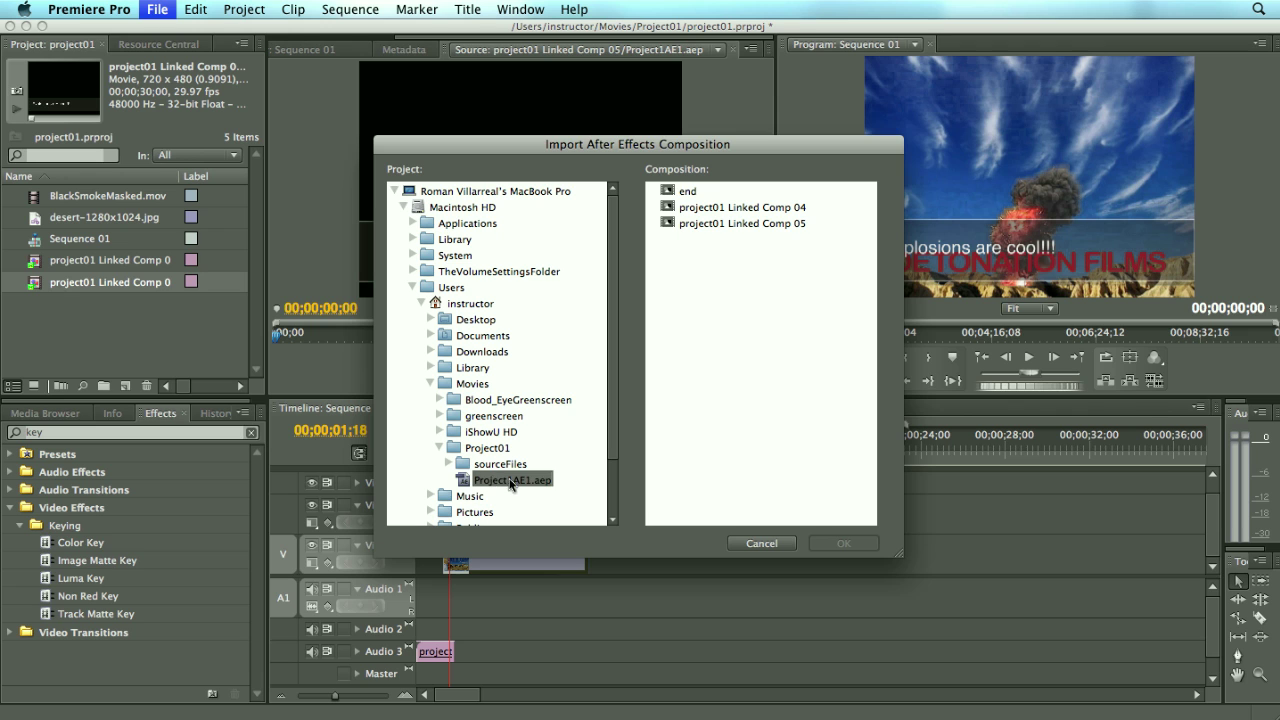
pyautogui.click(688, 191)
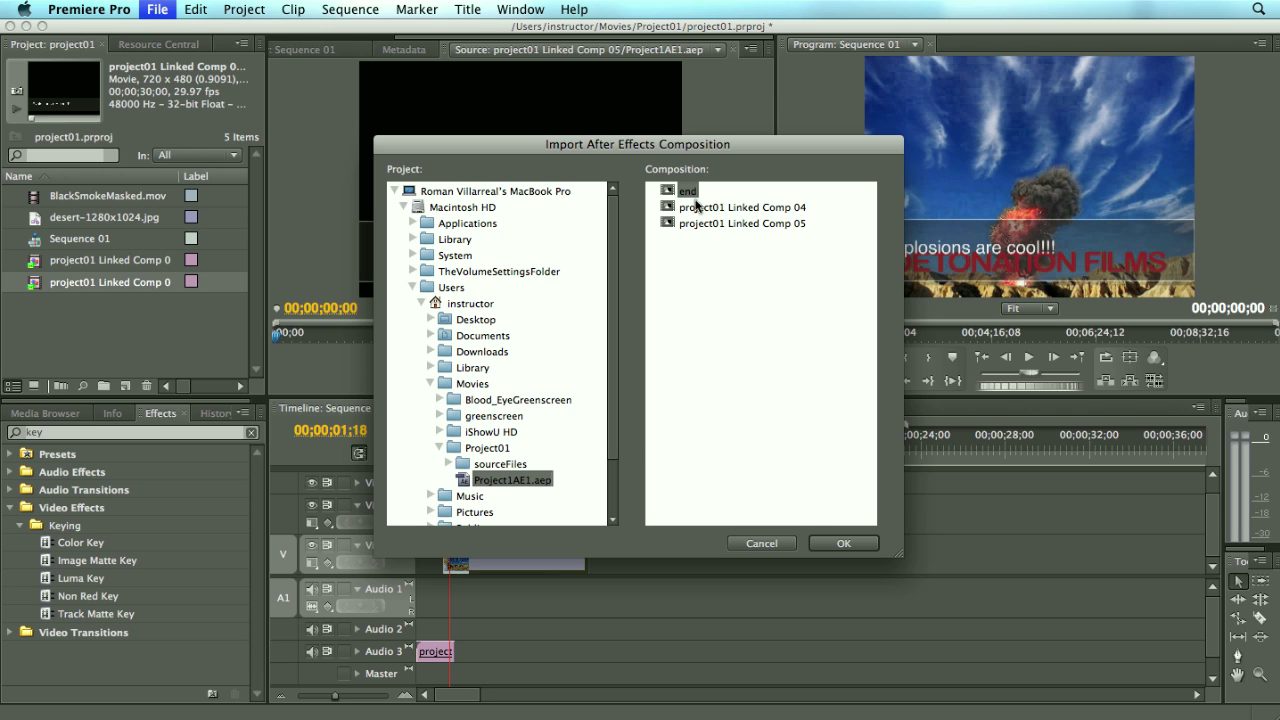
pyautogui.click(816, 550)
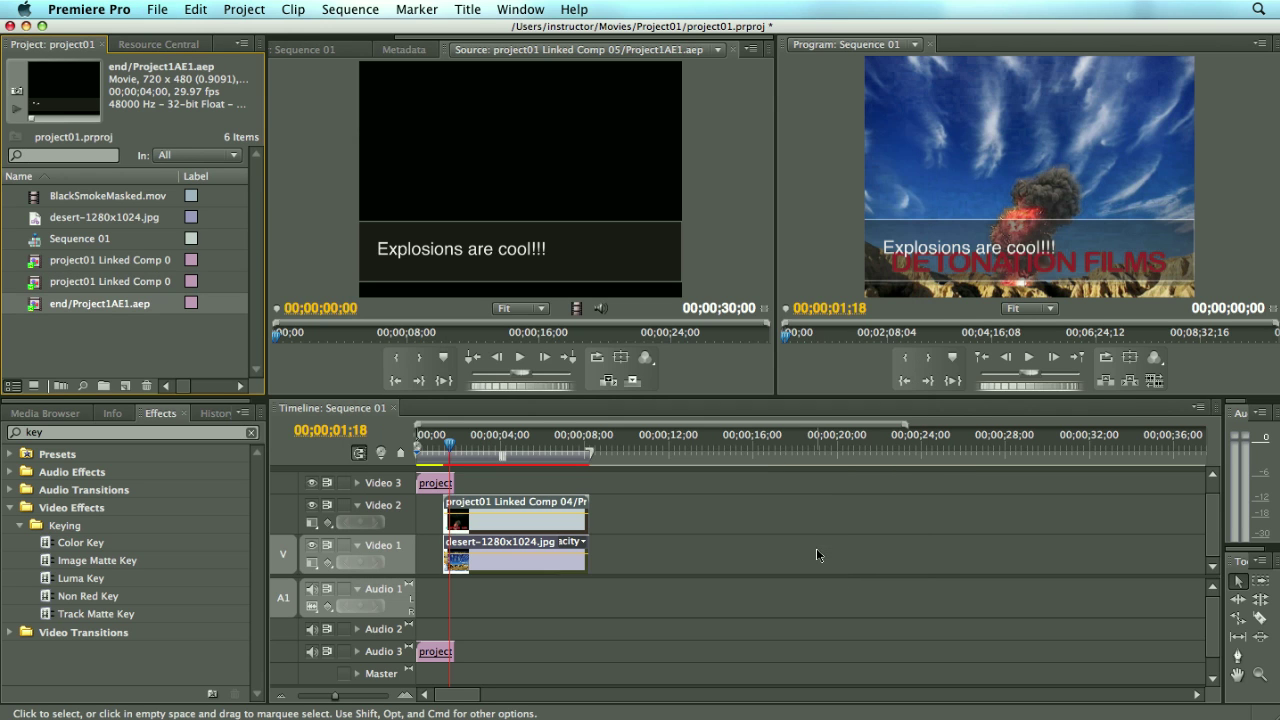
# Place the "end" composition on Video 3, shortened and overlapping the end of the explosion clip, and preview it at 00;00;07;11
pyautogui.doubleClick(32, 310)
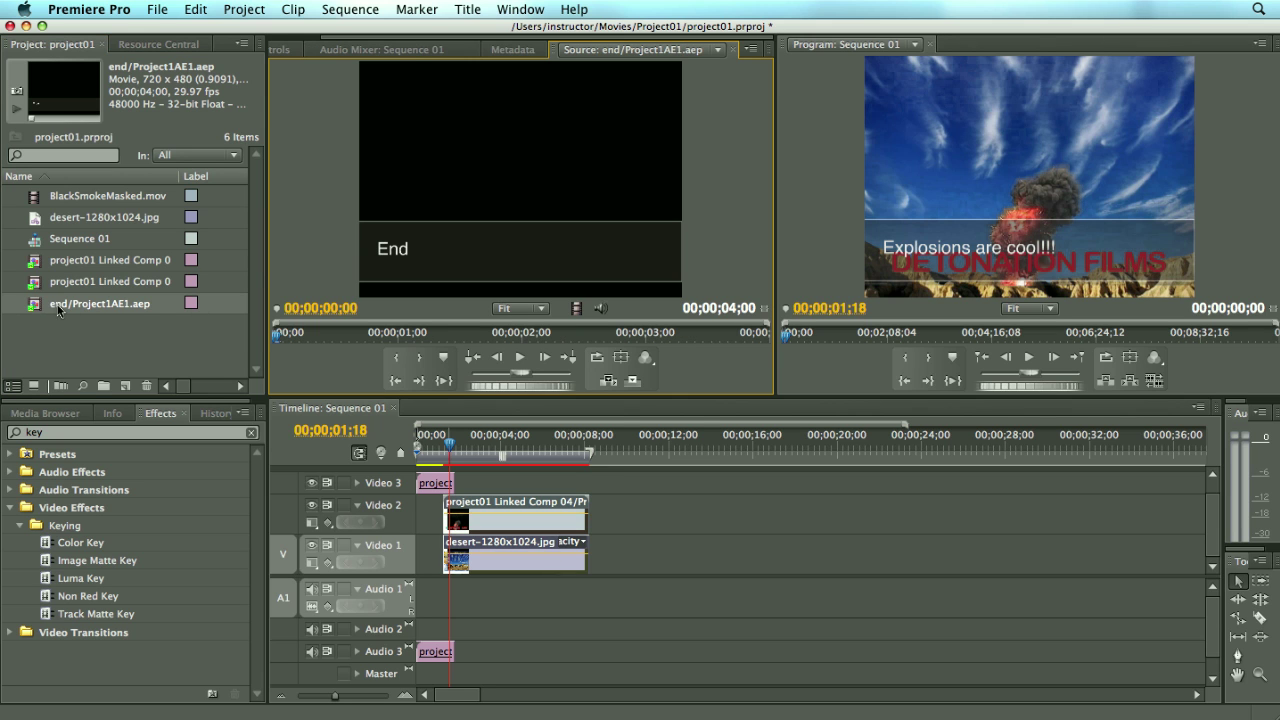
pyautogui.moveTo(35, 307); pyautogui.dragTo(619, 484)
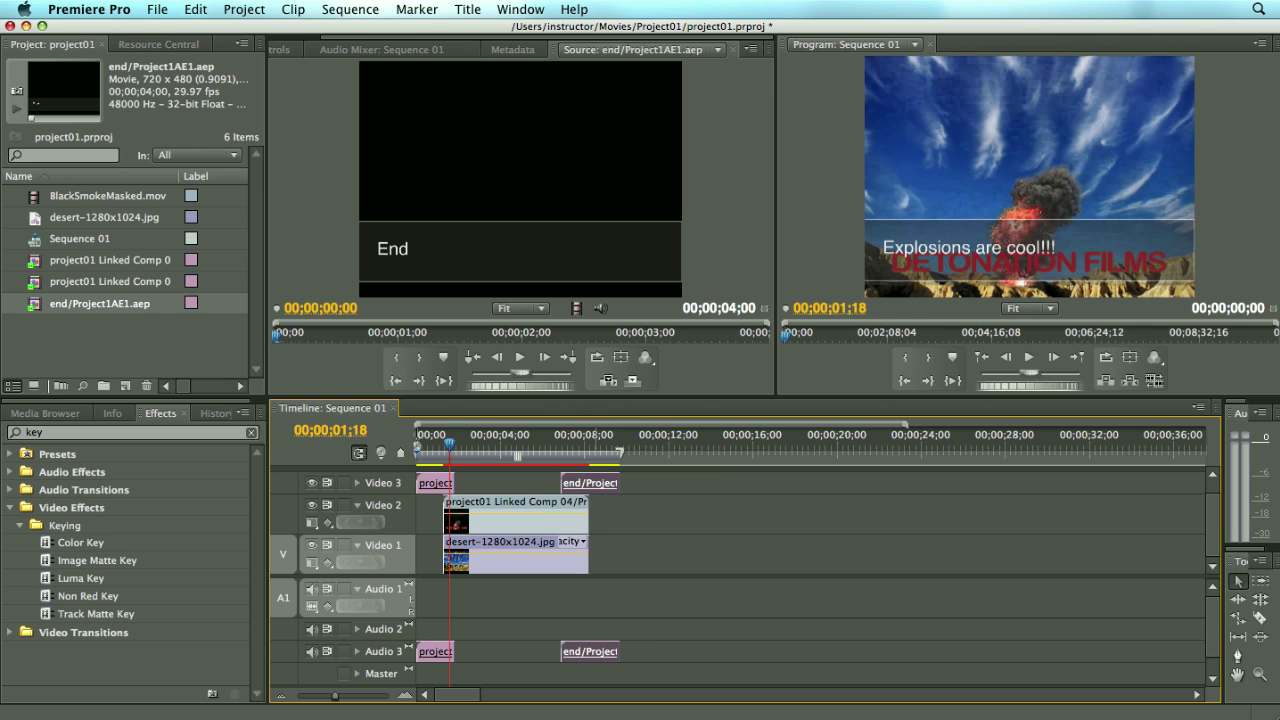
pyautogui.moveTo(566, 445); pyautogui.dragTo(572, 450)
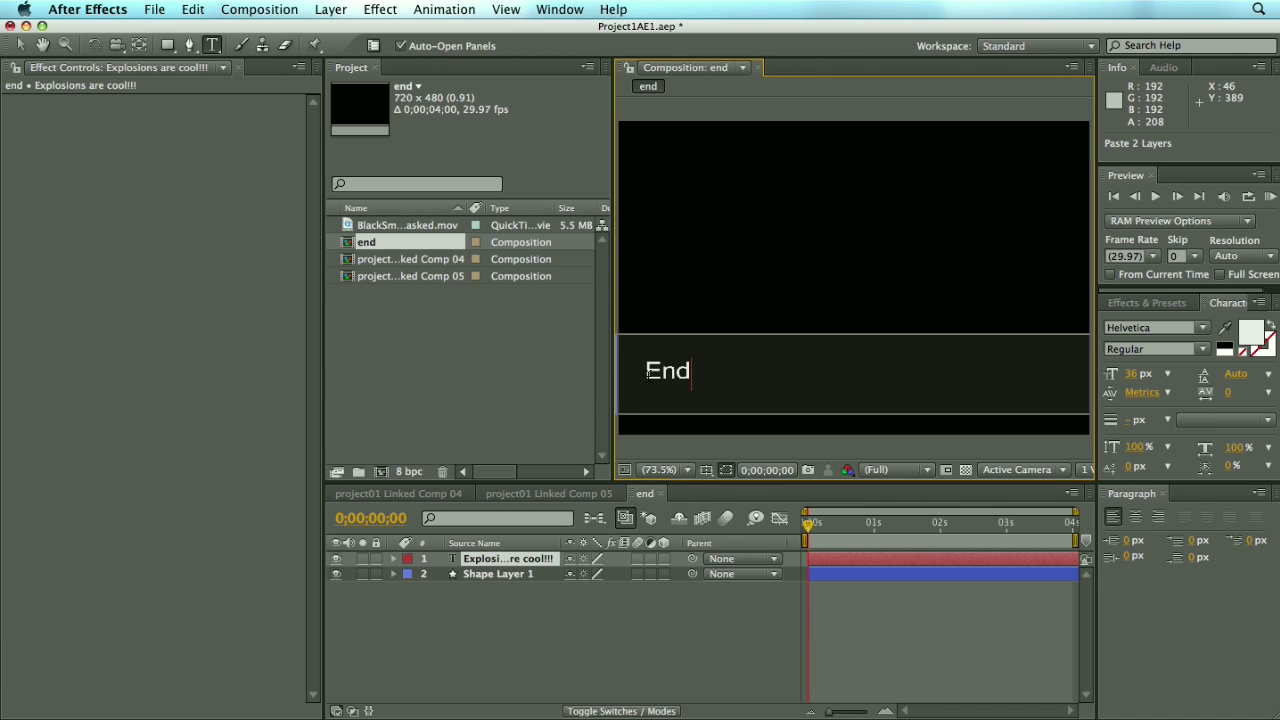
# Switch to After Effects, change the closing title to "The End", check it in Premiere Pro and return to After Effects
pyautogui.write('he')
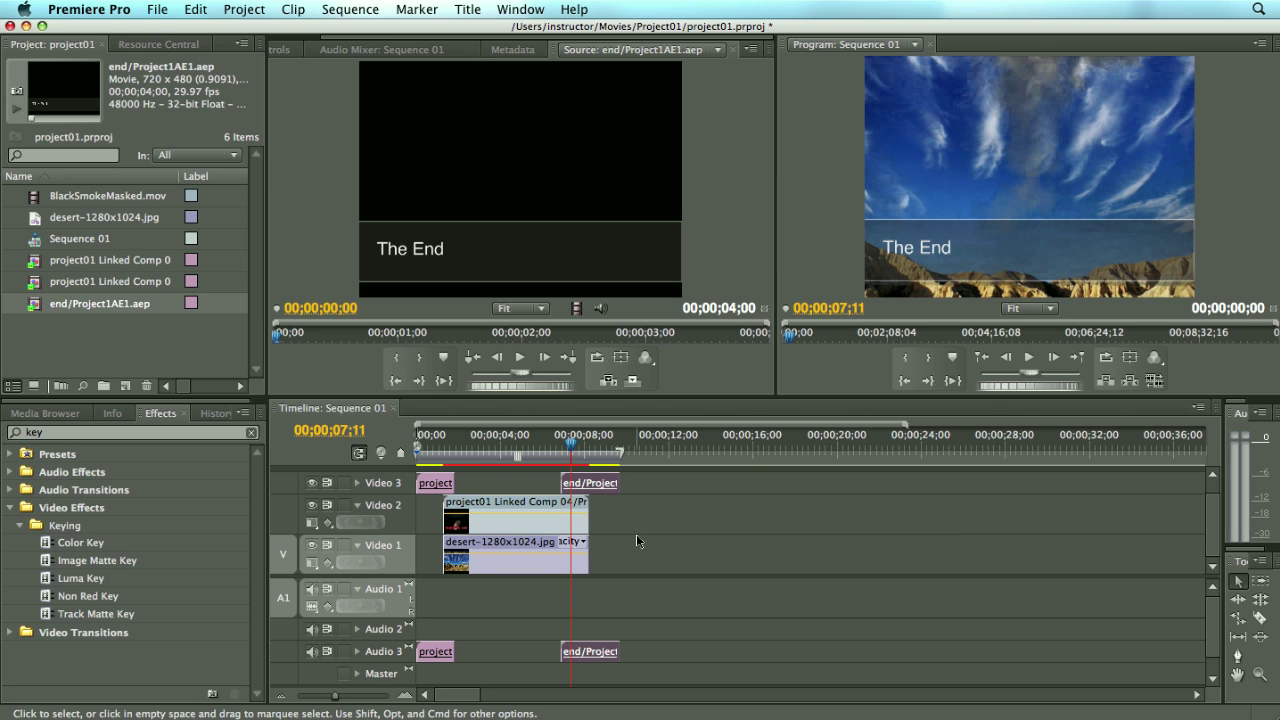
pyautogui.press('super+e')
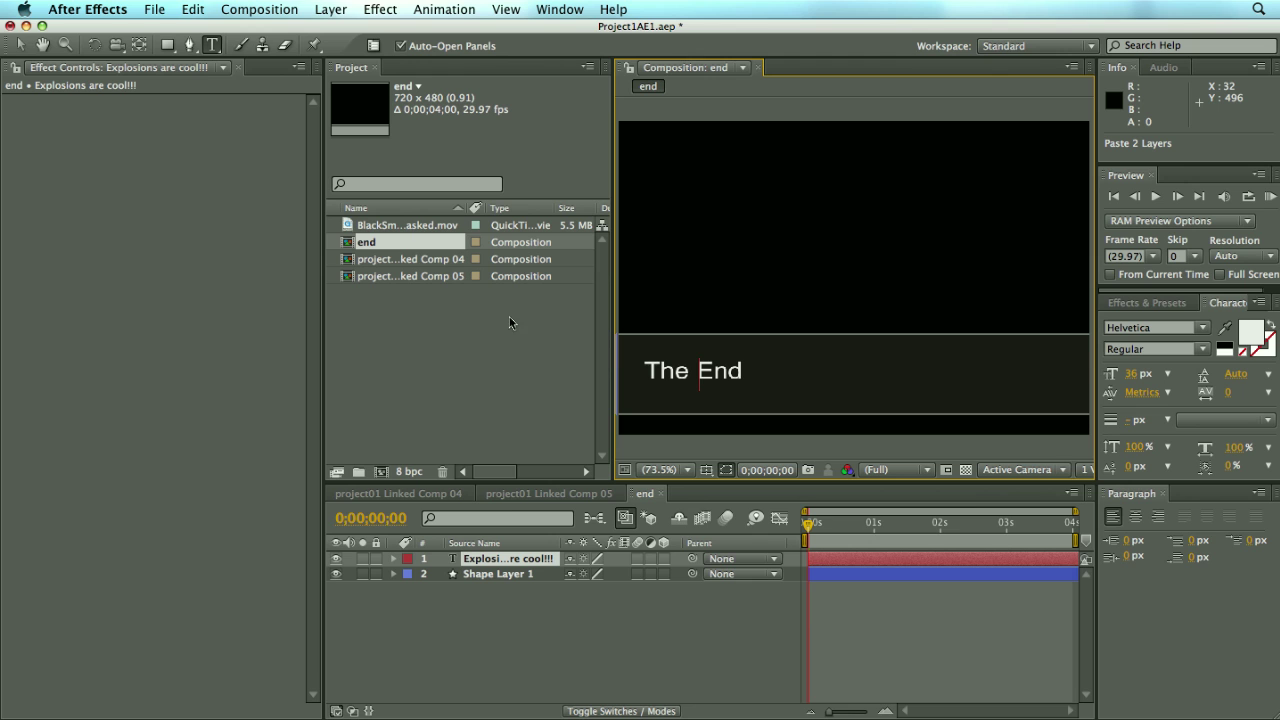
# Try to create a new Premiere Pro sequence from After Effects through Dynamic Link
pyautogui.click(154, 10)
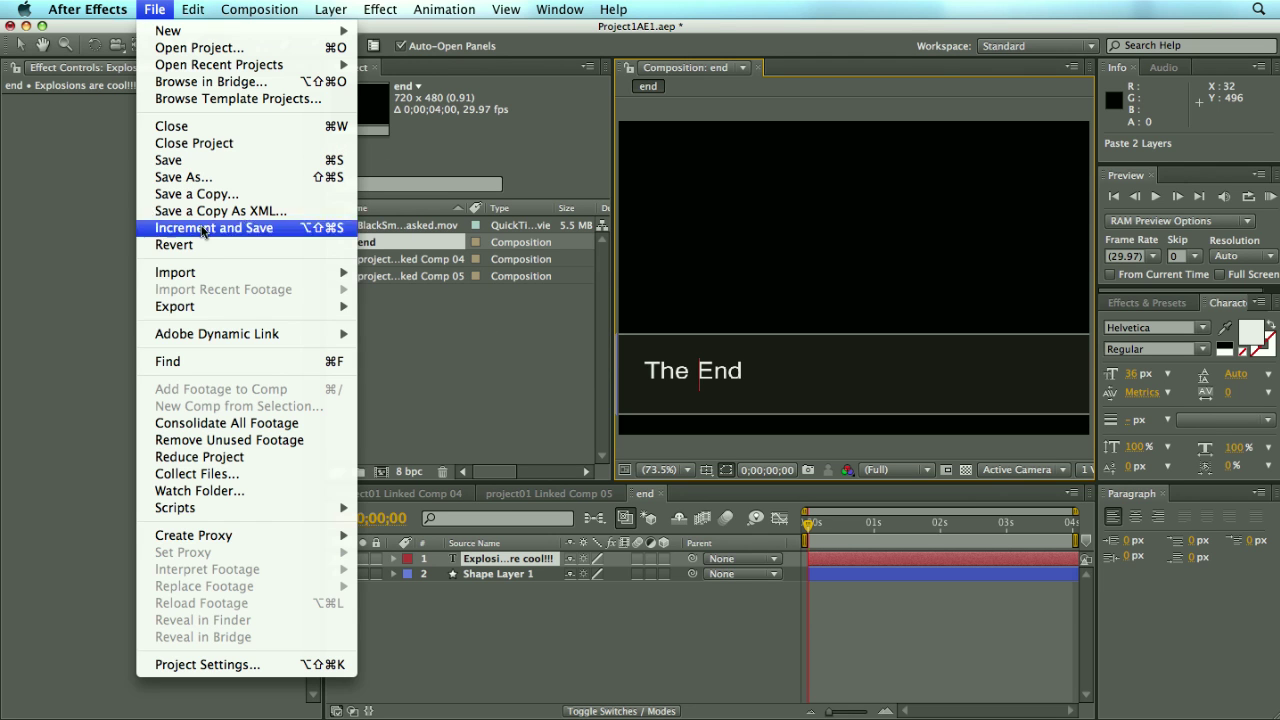
pyautogui.moveTo(228, 337)
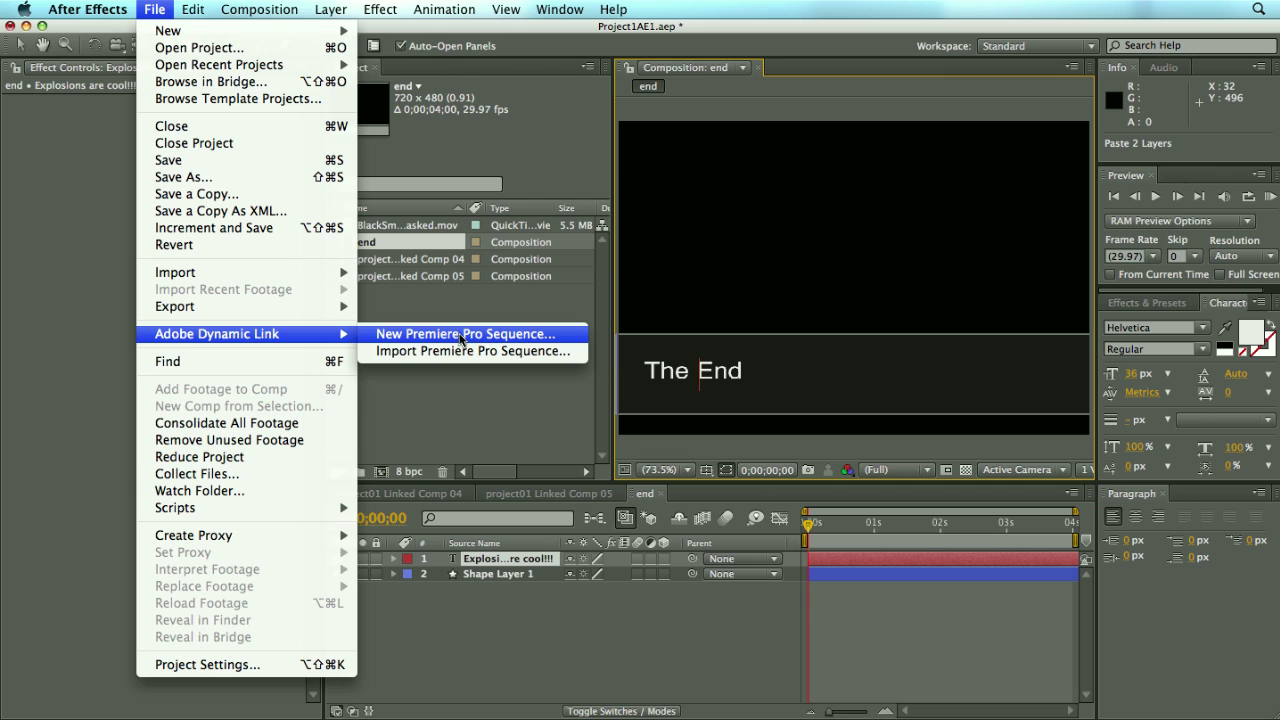
pyautogui.click(459, 334)
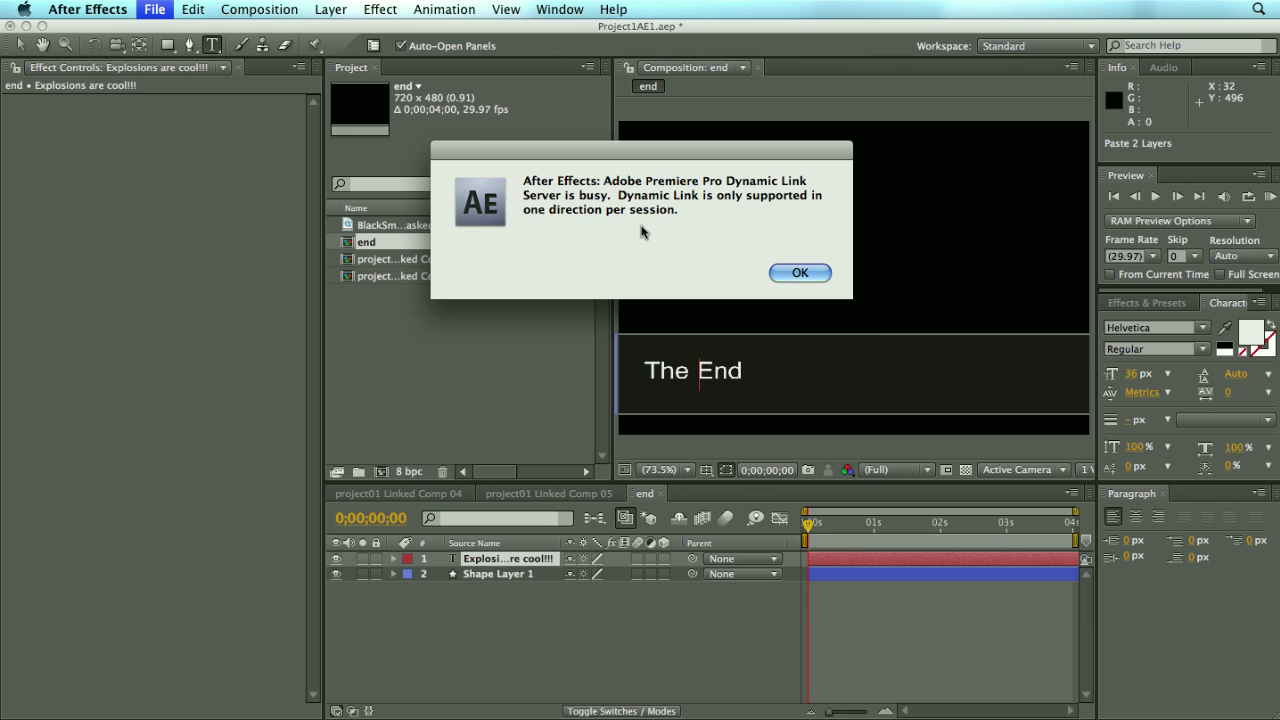
pyautogui.click(797, 274)
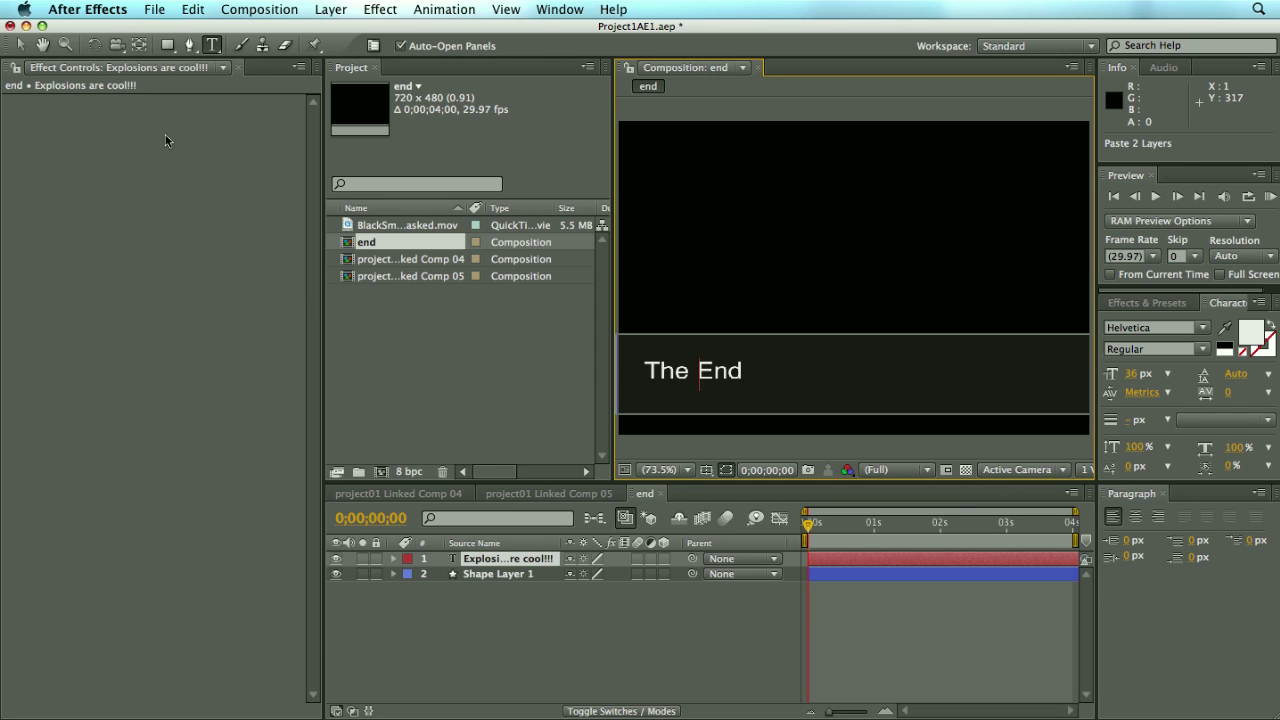
pyautogui.click(150, 9)
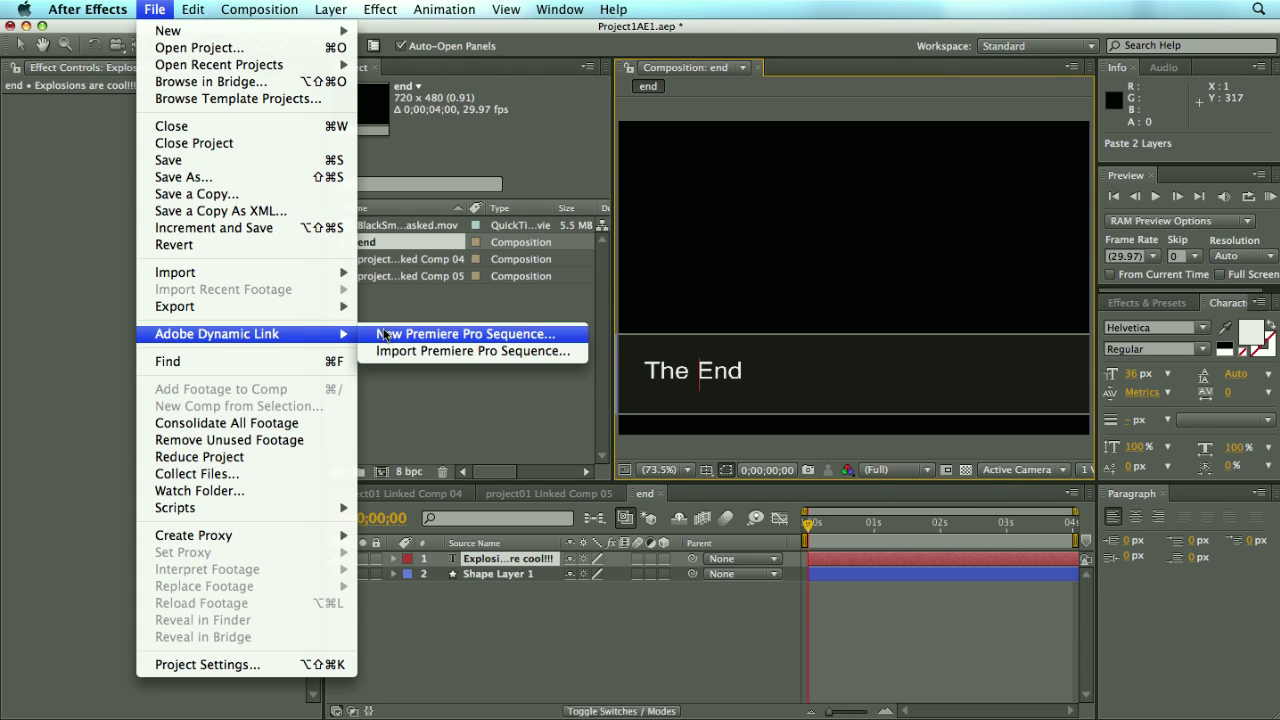
pyautogui.click(385, 313)
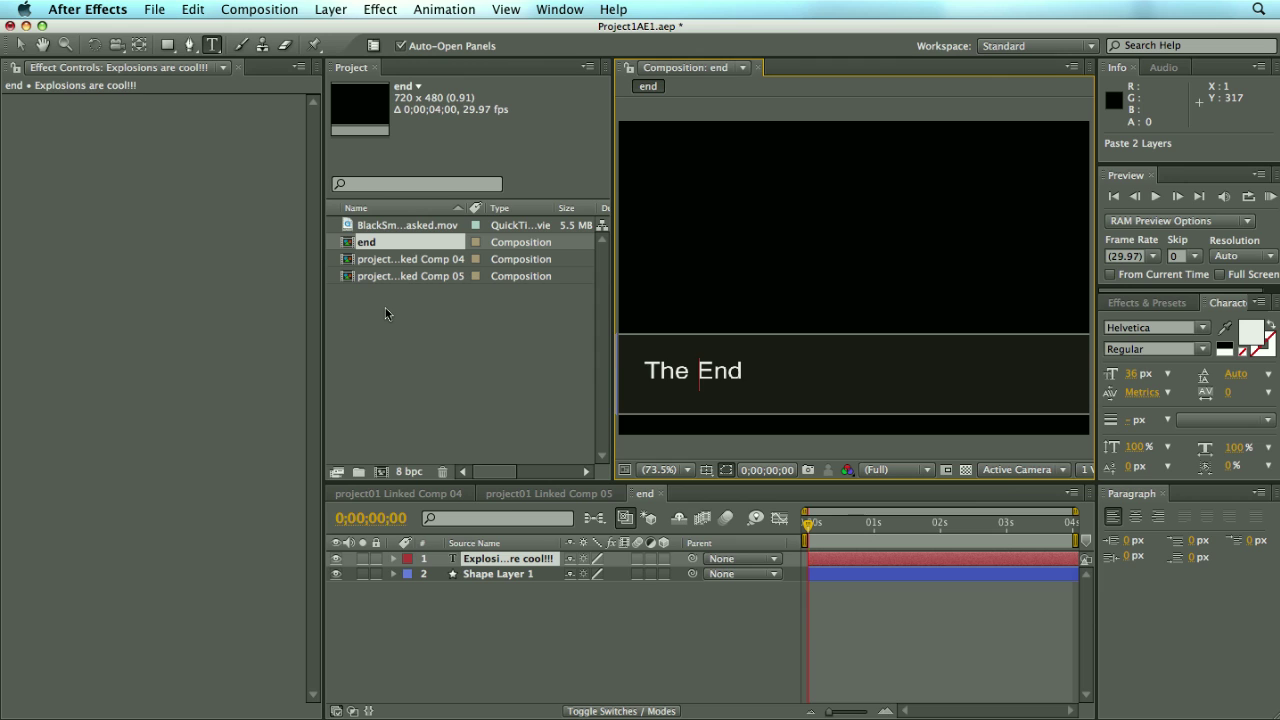